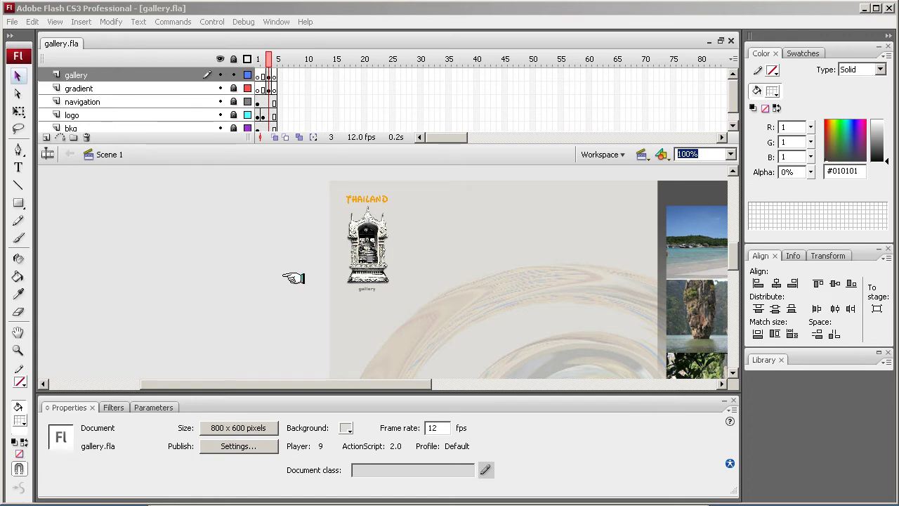
# Expand the timeline to list all five layers and scroll the stage to reveal the photo grid.
pyautogui.moveTo(313, 144); pyautogui.dragTo(311, 165)
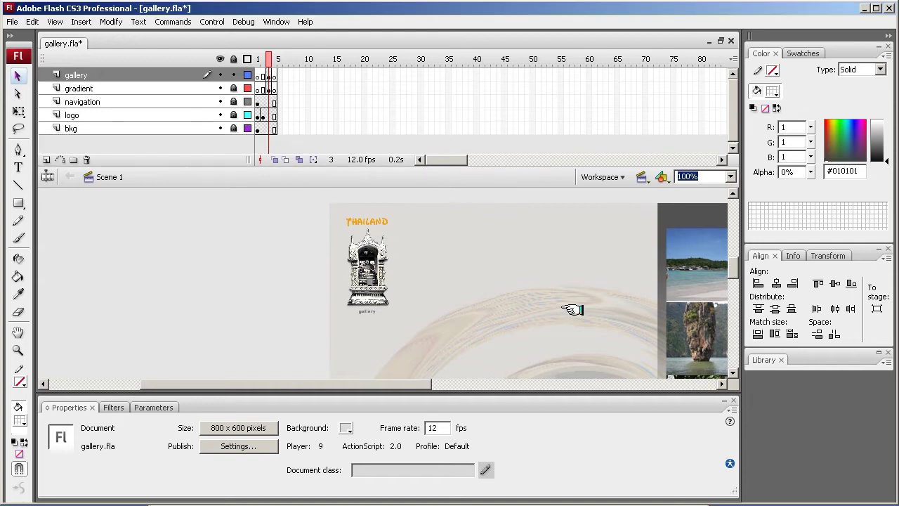
pyautogui.moveTo(395, 386); pyautogui.dragTo(512, 386)
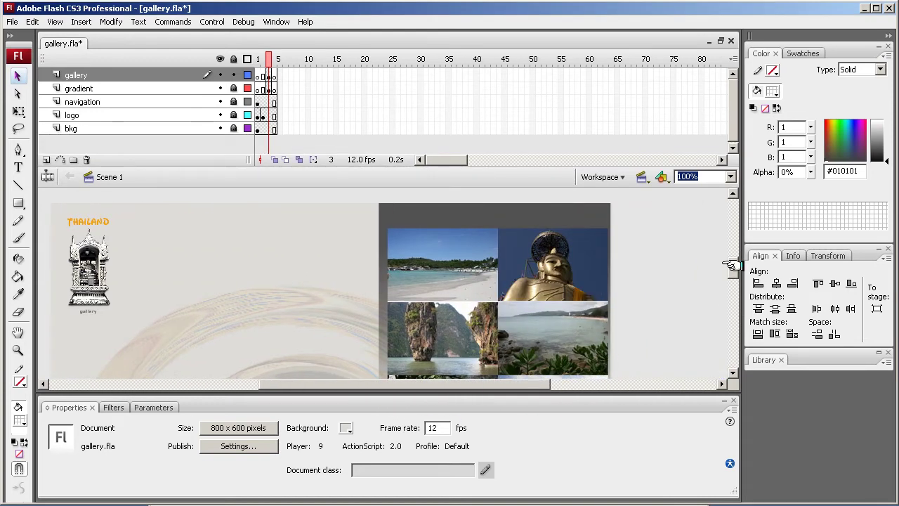
pyautogui.moveTo(732, 261); pyautogui.dragTo(732, 263)
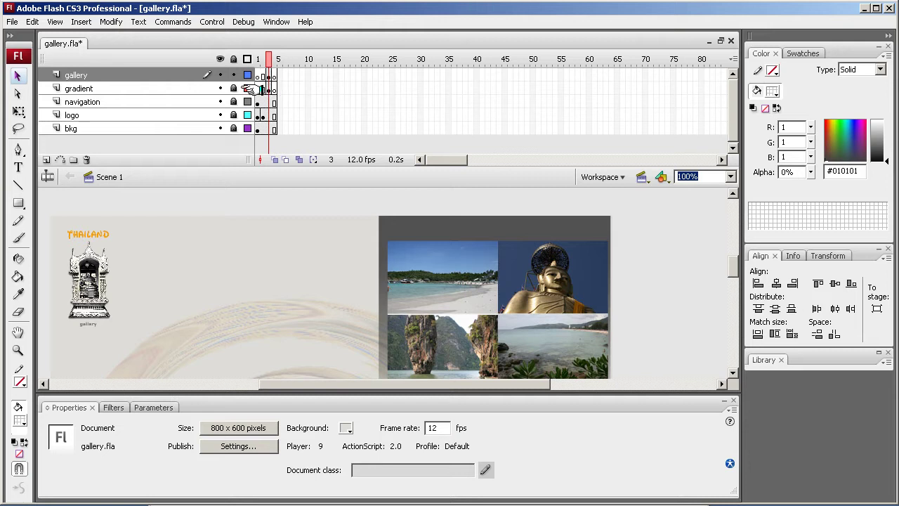
# Add a new layer above gradient and name it 'text'.
pyautogui.click(138, 88)
pyautogui.click(47, 160)
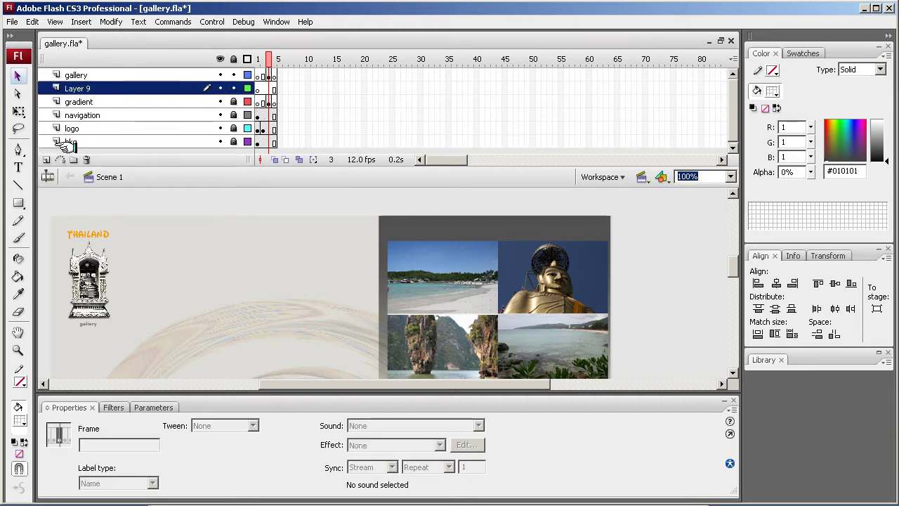
pyautogui.doubleClick(82, 89)
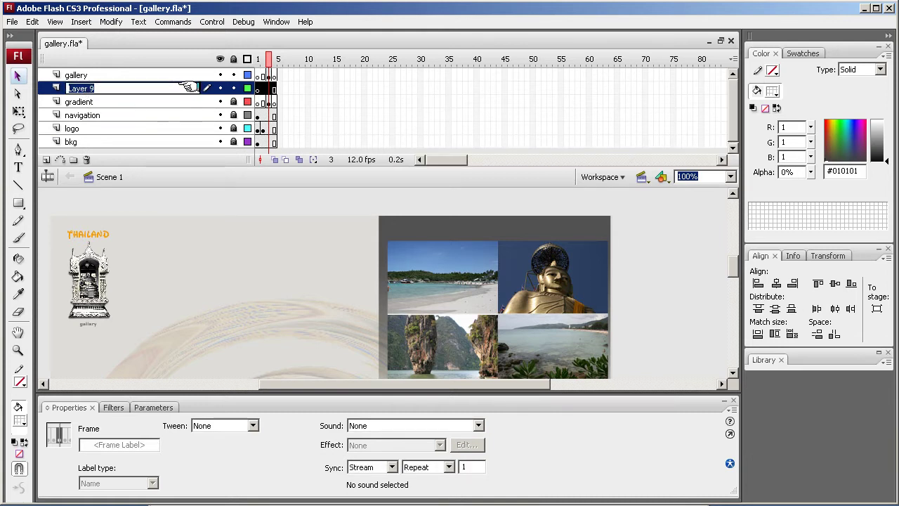
pyautogui.write('text')
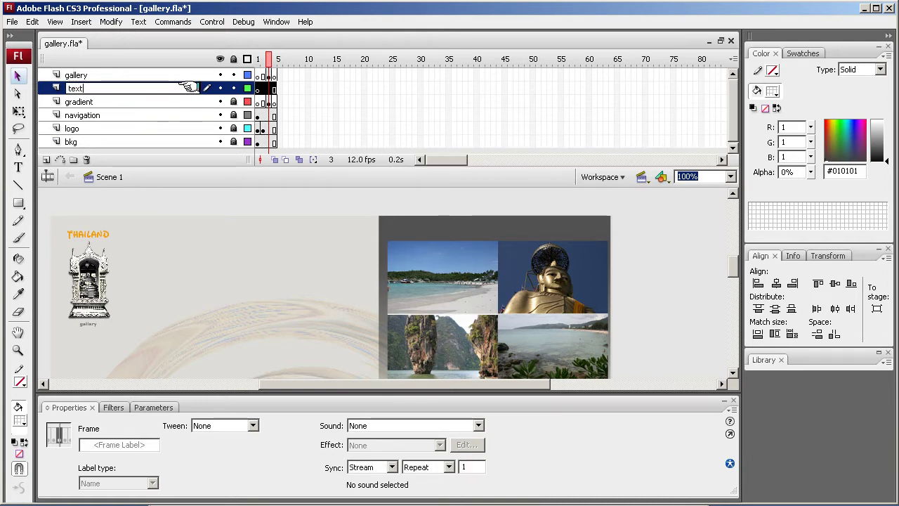
pyautogui.press('Return')
# Insert a keyframe at frame 2 of the text layer.
pyautogui.click(260, 87)
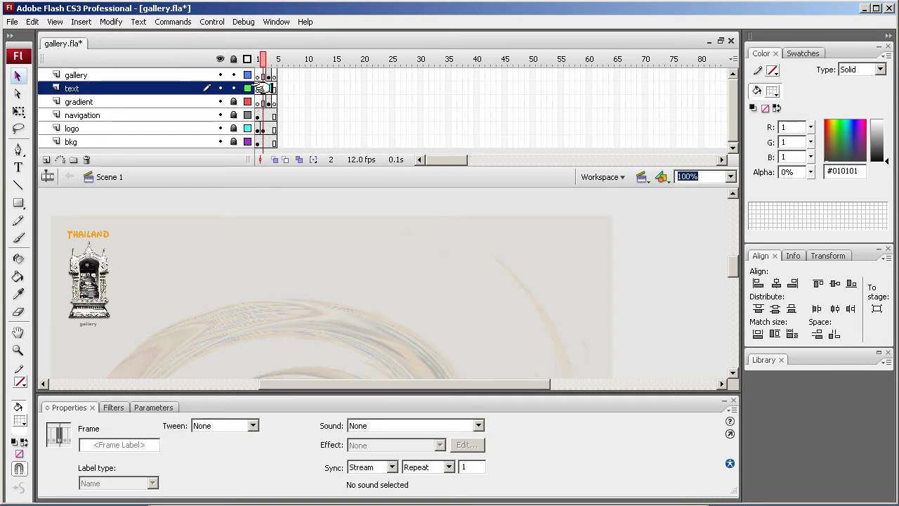
pyautogui.rightClick(261, 88)
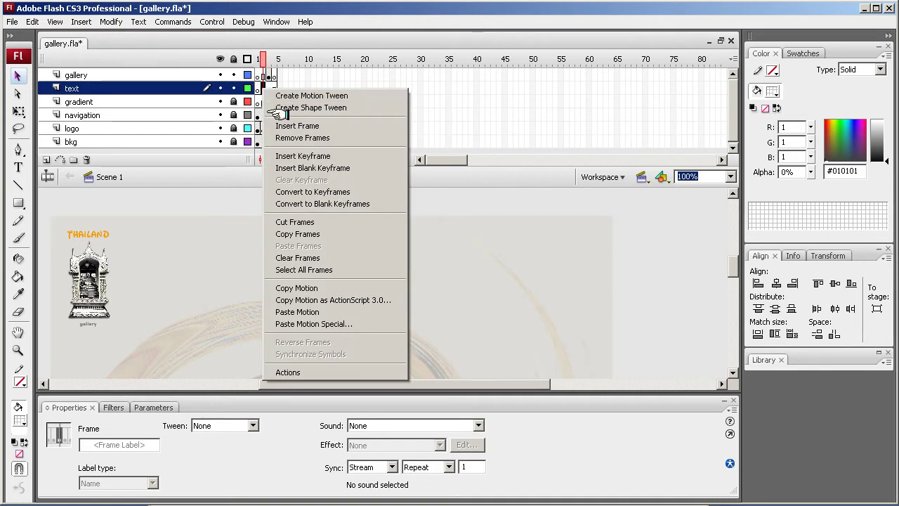
pyautogui.click(302, 155)
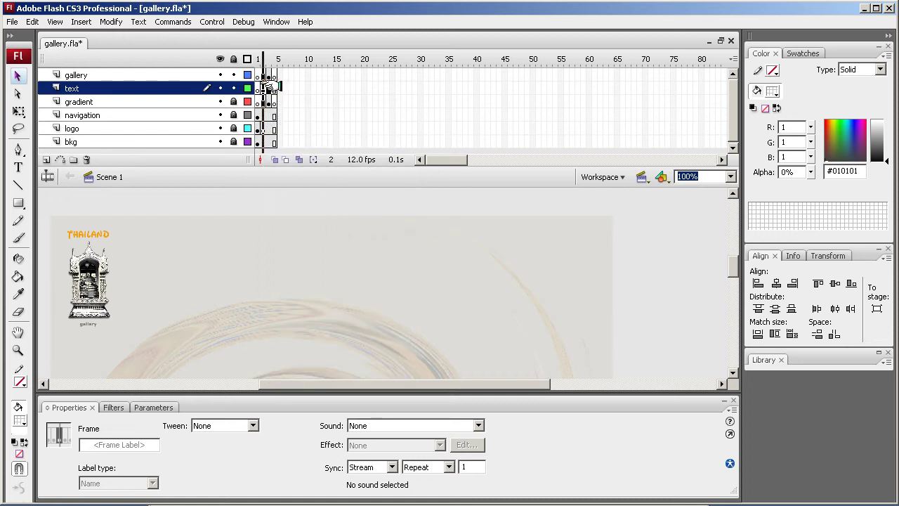
# Preview neighbouring frames, ending on frame 3 with the photo grid.
pyautogui.click(269, 88)
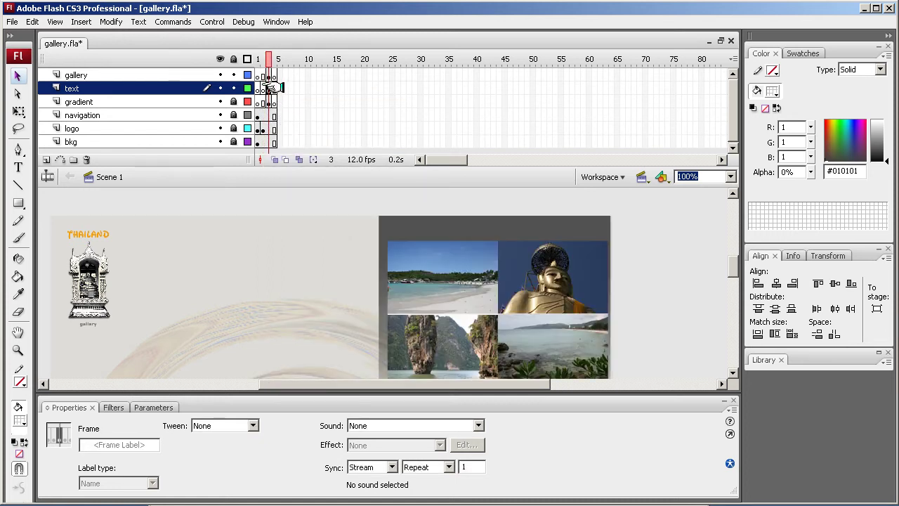
pyautogui.click(275, 88)
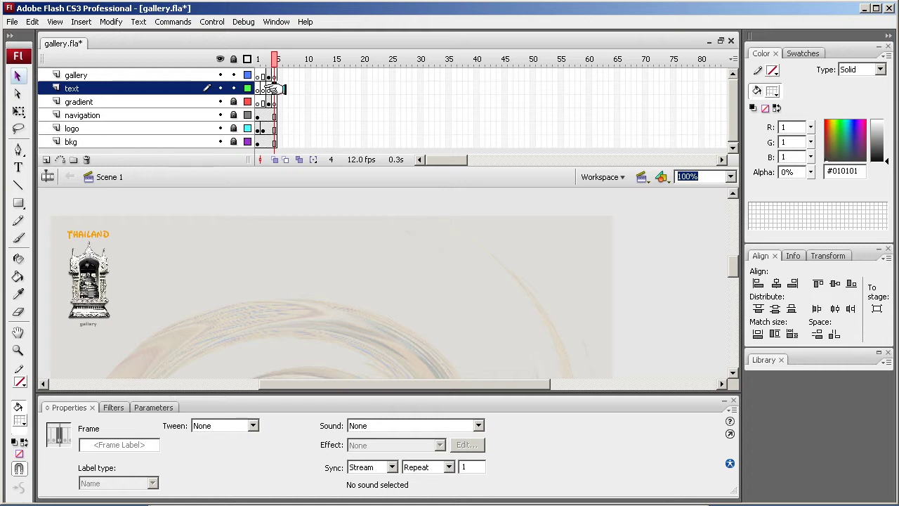
pyautogui.click(267, 88)
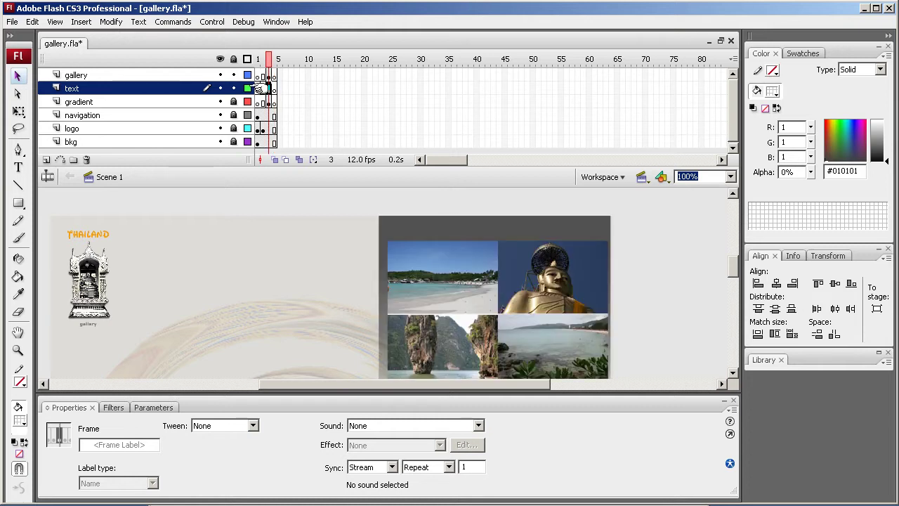
pyautogui.click(259, 88)
pyautogui.click(268, 88)
pyautogui.click(267, 88)
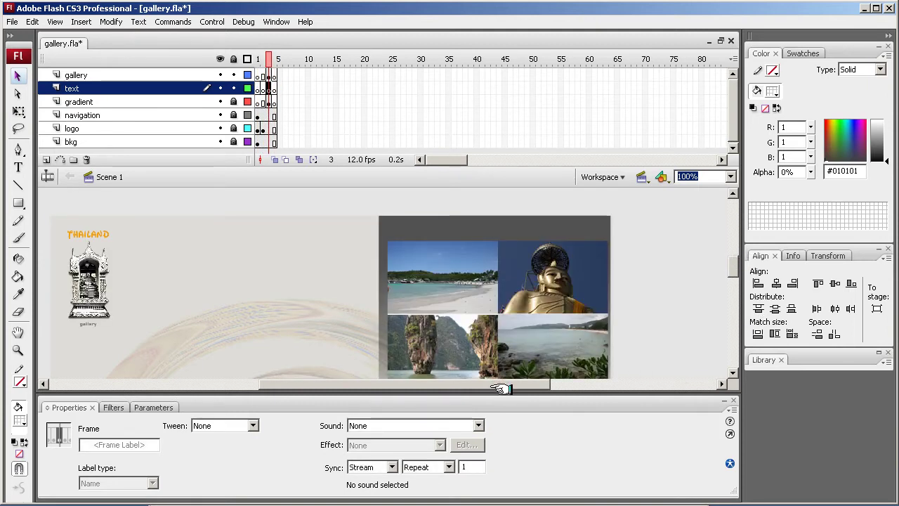
# Select the gallery movie clip instance (314 × 524 at x 479.8, y 35.9) on stage.
pyautogui.moveTo(501, 394); pyautogui.dragTo(503, 396)
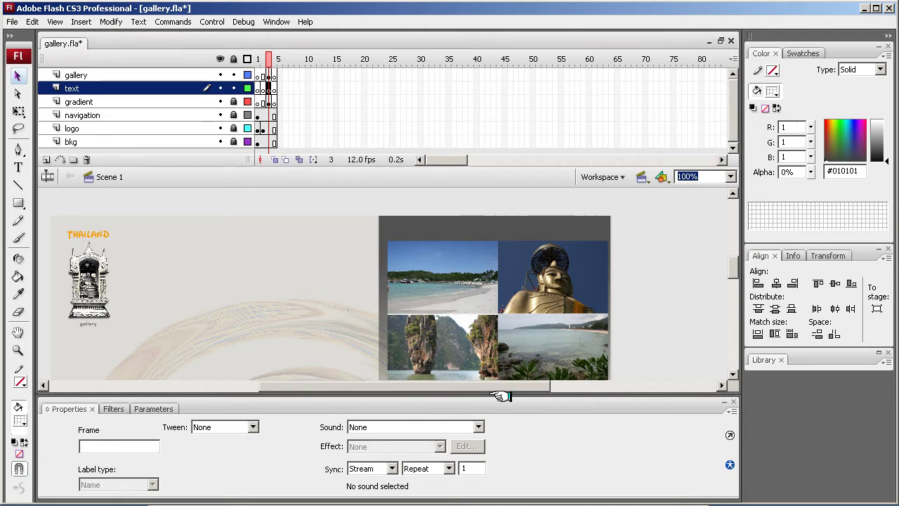
pyautogui.moveTo(733, 273); pyautogui.dragTo(729, 267)
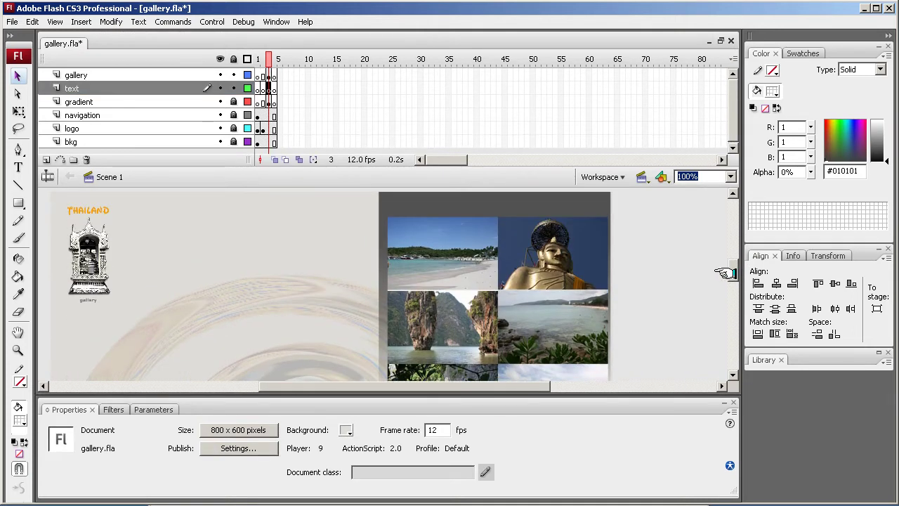
pyautogui.click(495, 281)
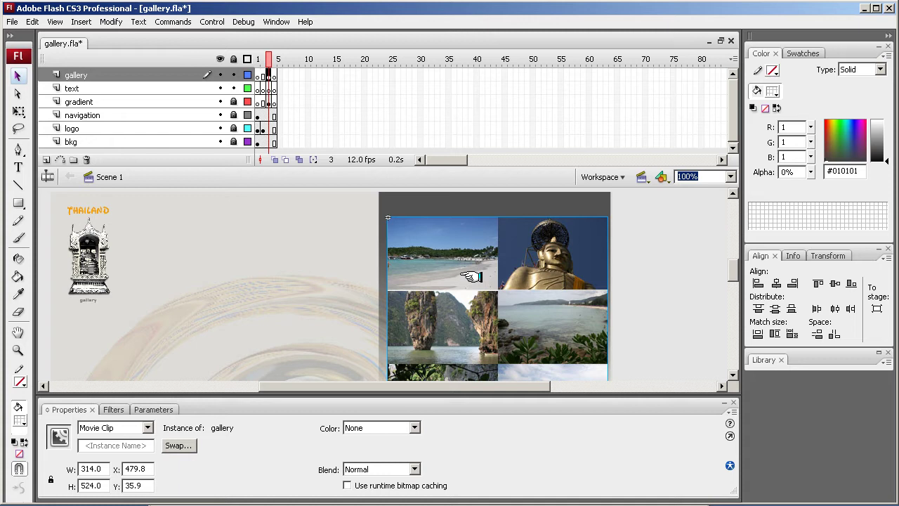
# Enter the gallery movie clip and rename its Layer 1 to 'base'.
pyautogui.doubleClick(472, 276)
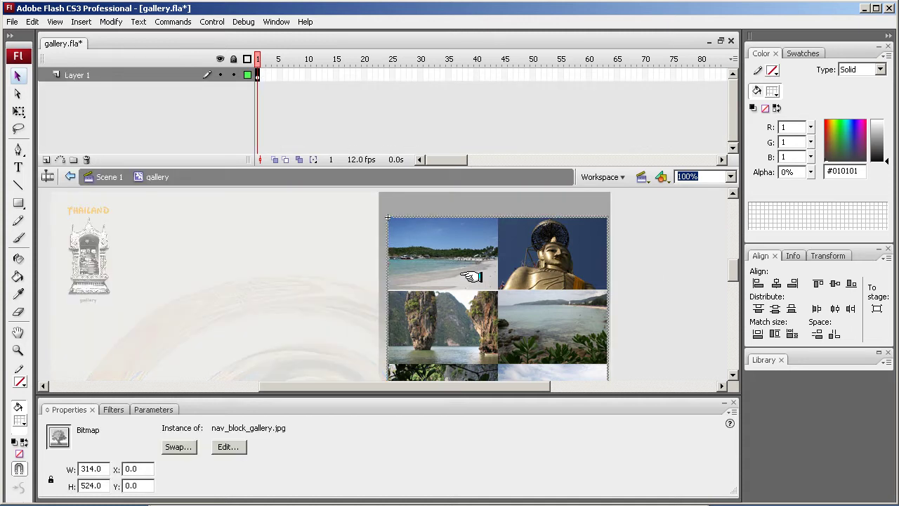
pyautogui.click(76, 75)
pyautogui.doubleClick(76, 74)
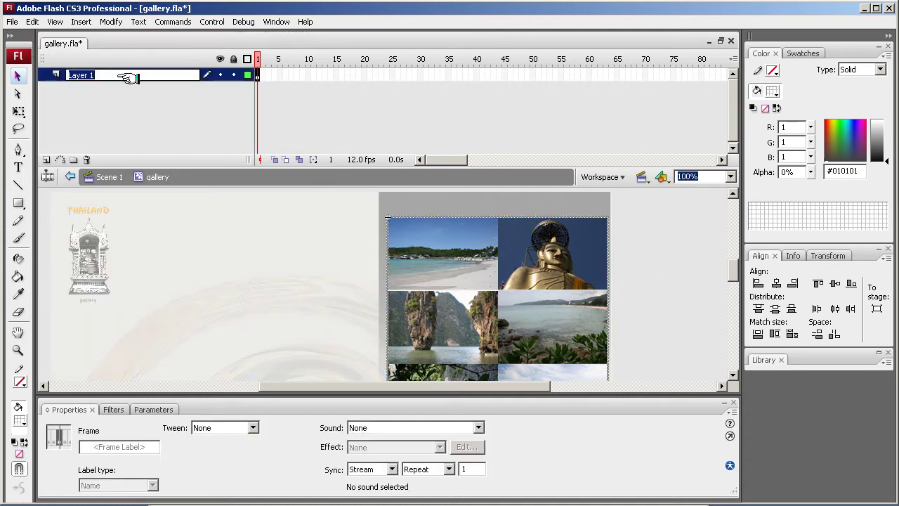
pyautogui.write('base')
pyautogui.click(112, 88)
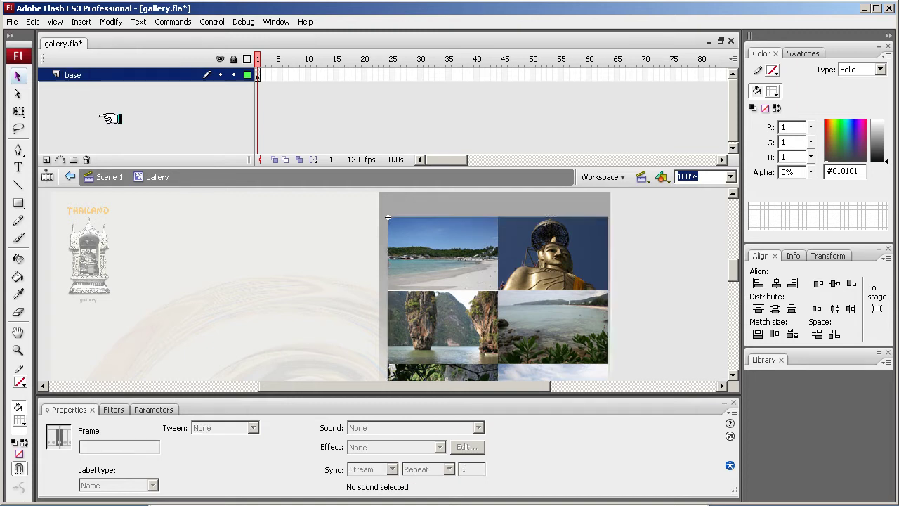
# Add two layers above base named 'buttons' and 'images'.
pyautogui.click(45, 160)
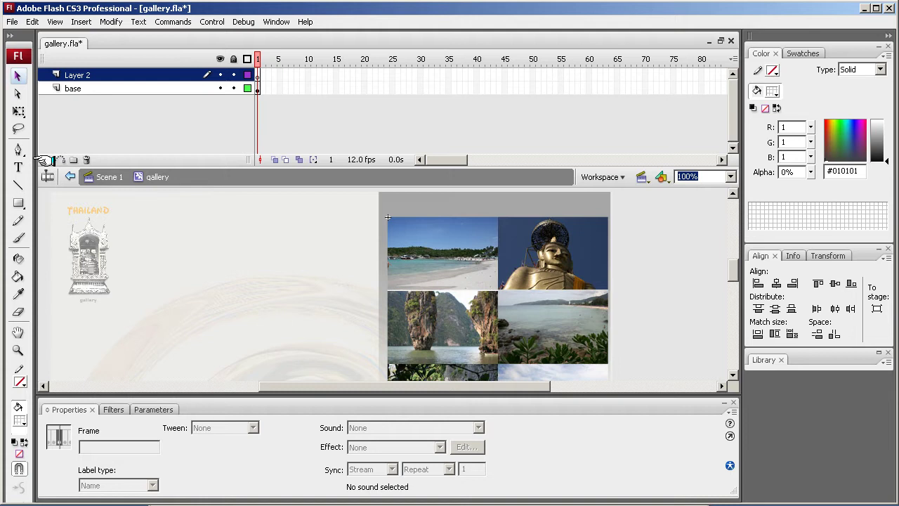
pyautogui.doubleClick(81, 75)
pyautogui.write('buttons')
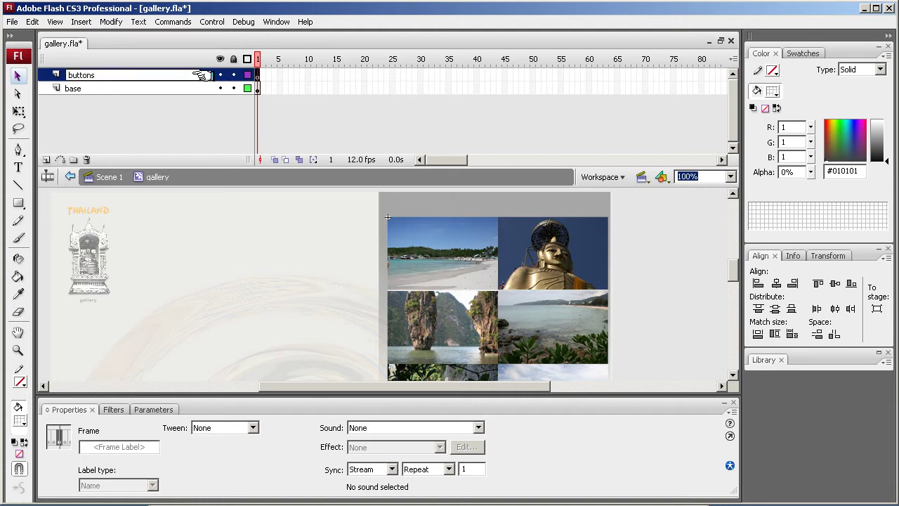
pyautogui.click(45, 159)
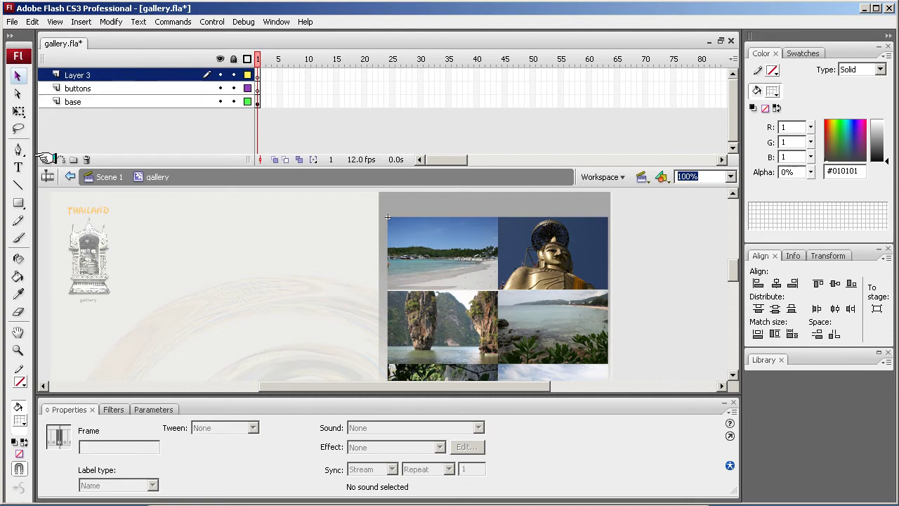
pyautogui.doubleClick(81, 75)
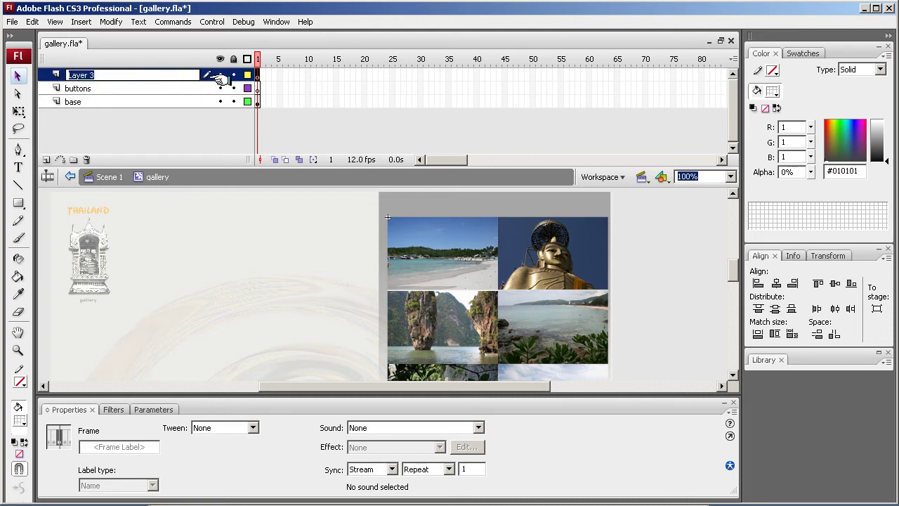
pyautogui.write('images')
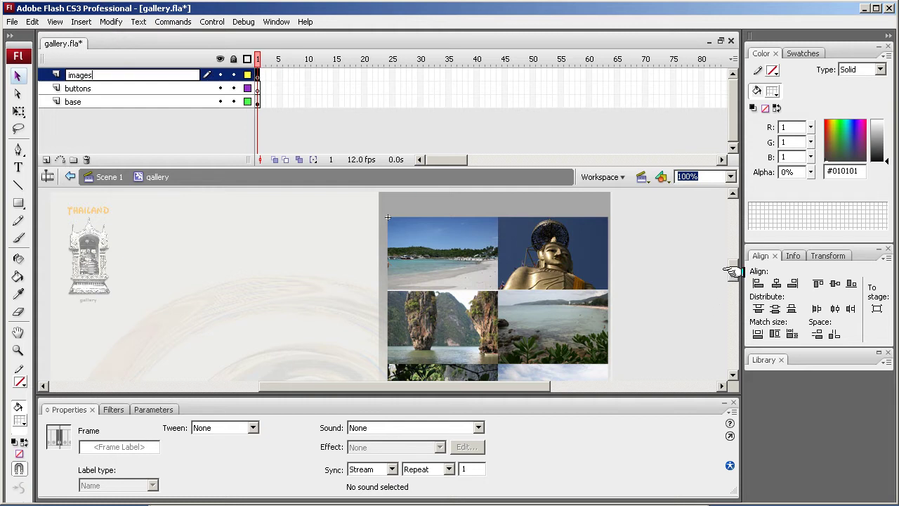
pyautogui.press('Return')
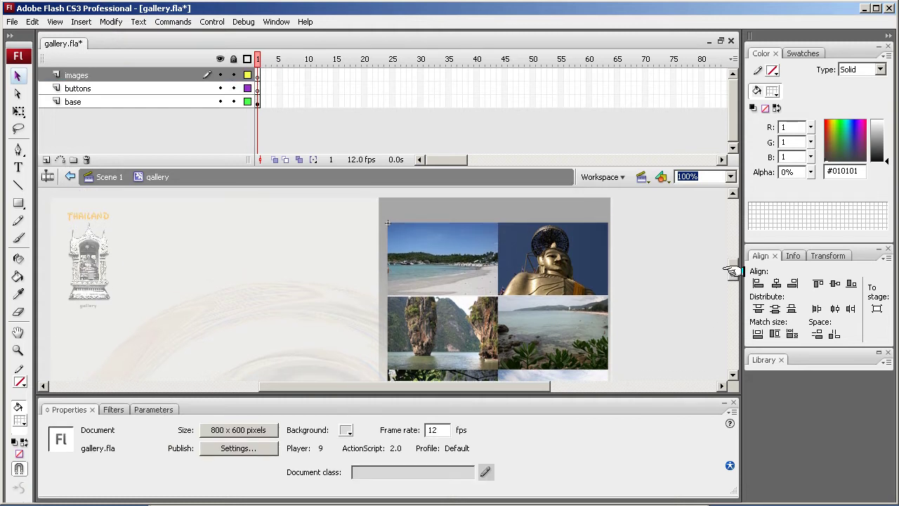
# Extend the images, buttons and base layers to frame 10.
pyautogui.moveTo(732, 270)
pyautogui.mouseDown()
pyautogui.moveTo(732, 301)
pyautogui.moveTo(733, 266)
pyautogui.mouseUp()
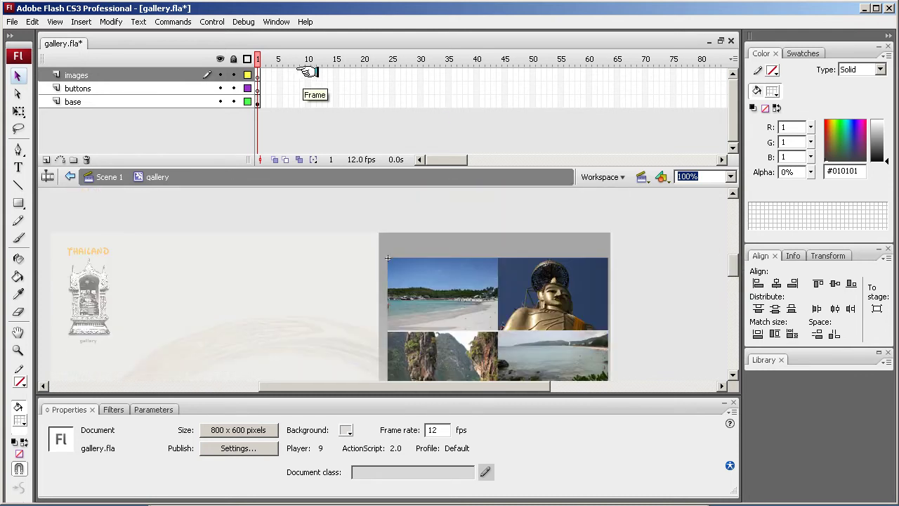
pyautogui.click(307, 74)
pyautogui.keyDown('shift'); pyautogui.click(308, 102); pyautogui.keyUp('shift')
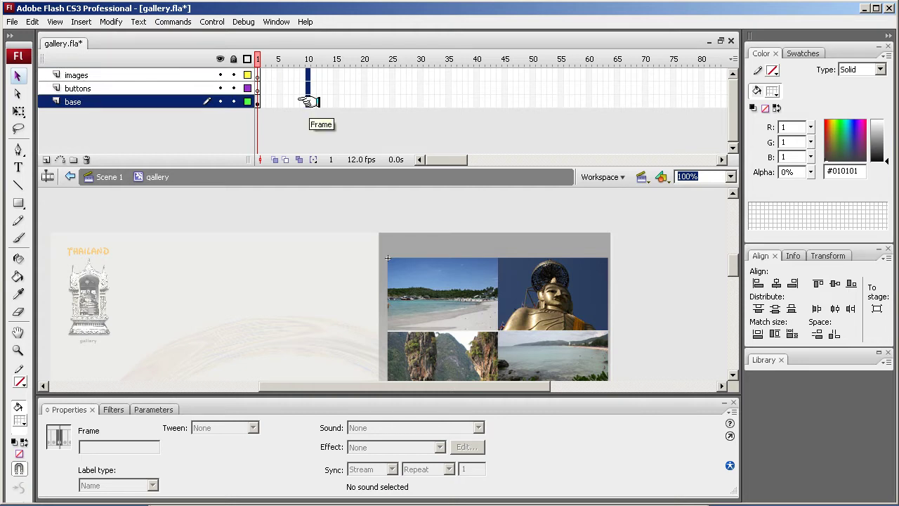
pyautogui.rightClick(308, 102)
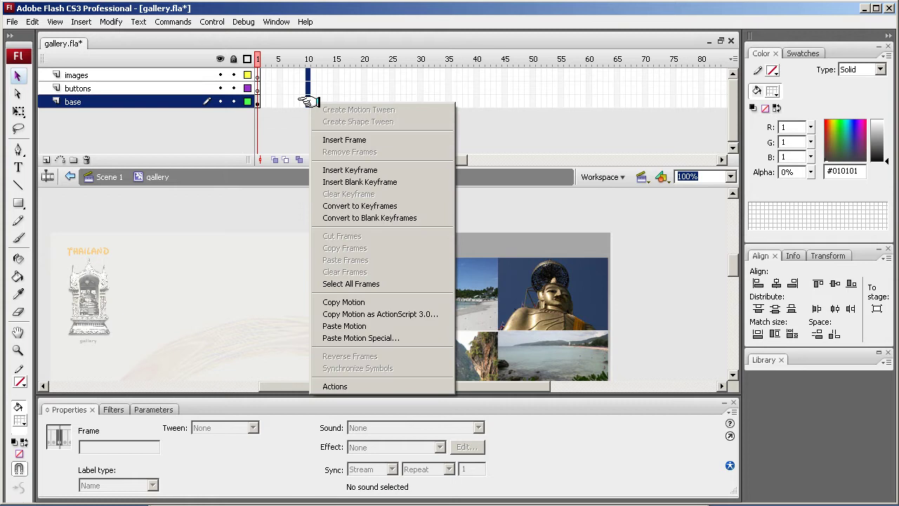
pyautogui.click(327, 139)
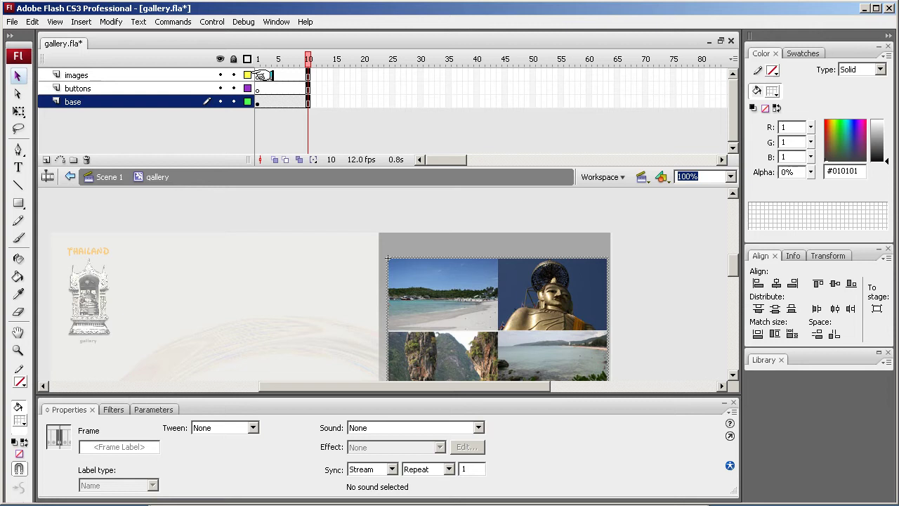
# Select frames 2 through 10 on the images layer for keyframes.
pyautogui.click(263, 75)
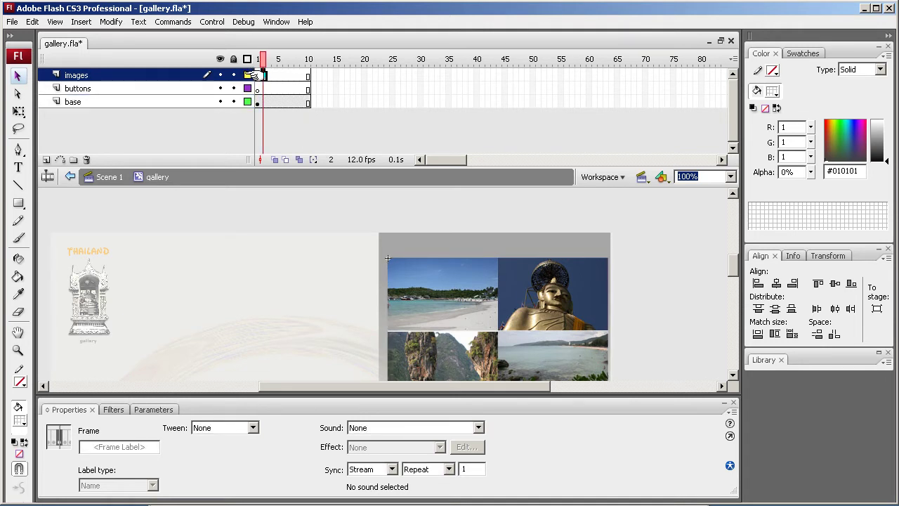
pyautogui.moveTo(251, 75); pyautogui.dragTo(261, 75)
pyautogui.moveTo(261, 75)
pyautogui.mouseDown()
pyautogui.moveTo(306, 75)
pyautogui.moveTo(258, 75)
pyautogui.mouseUp()
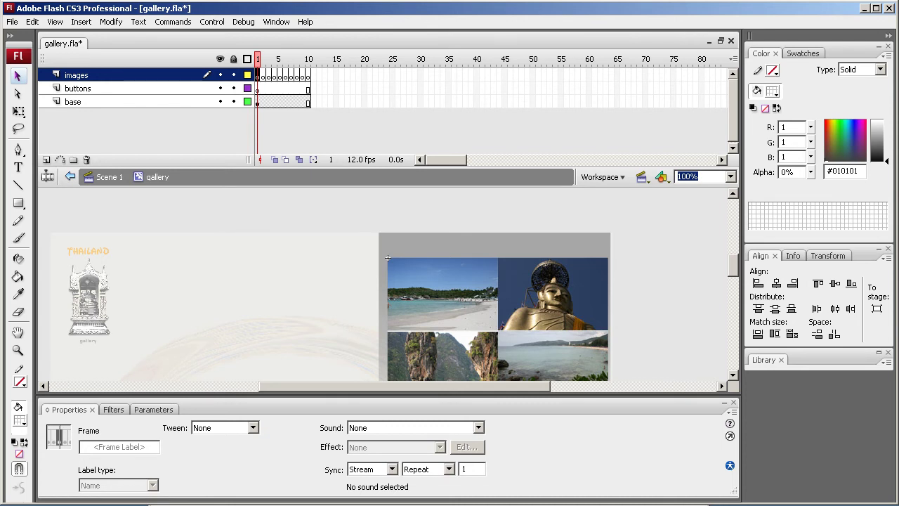
# Browse to the Gallery_Site images folder in Explorer and show pic1–pic10 as thumbnails.
pyautogui.hotkey('alt', 'Tab')
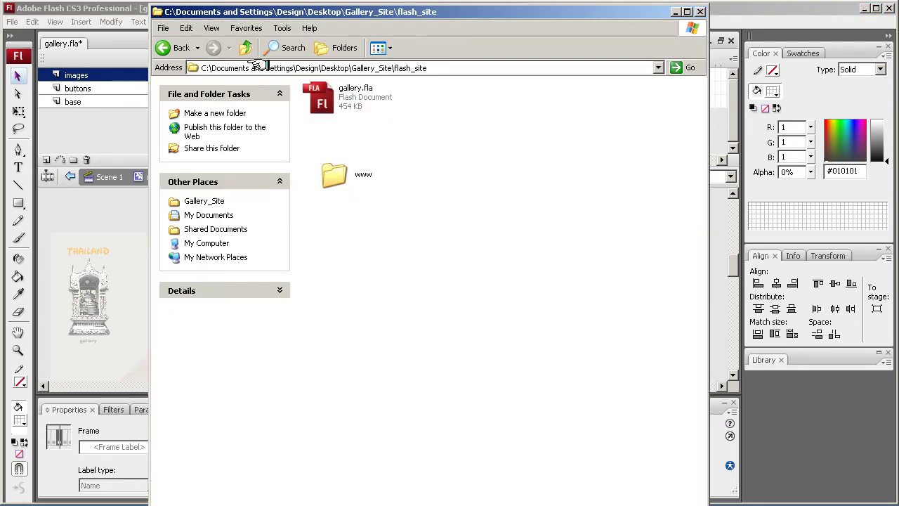
pyautogui.click(245, 47)
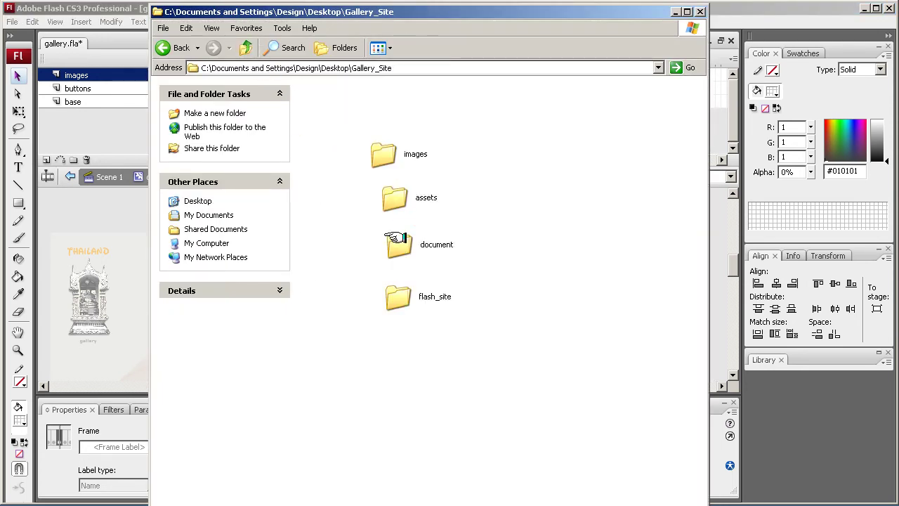
pyautogui.click(394, 196)
pyautogui.doubleClick(396, 197)
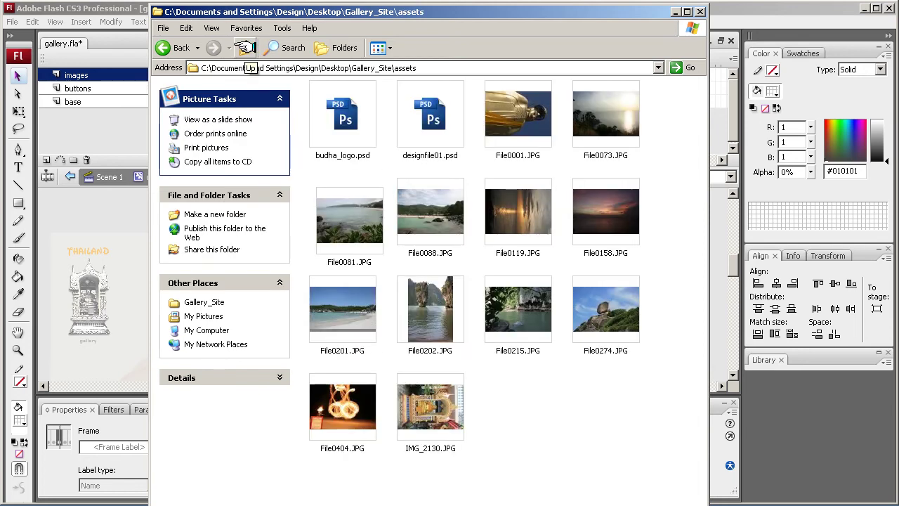
pyautogui.click(246, 47)
pyautogui.doubleClick(384, 150)
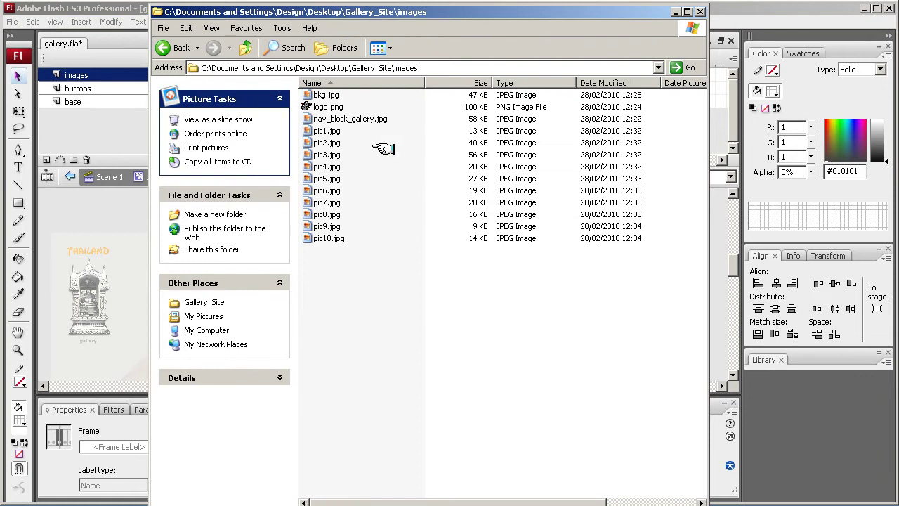
pyautogui.click(211, 28)
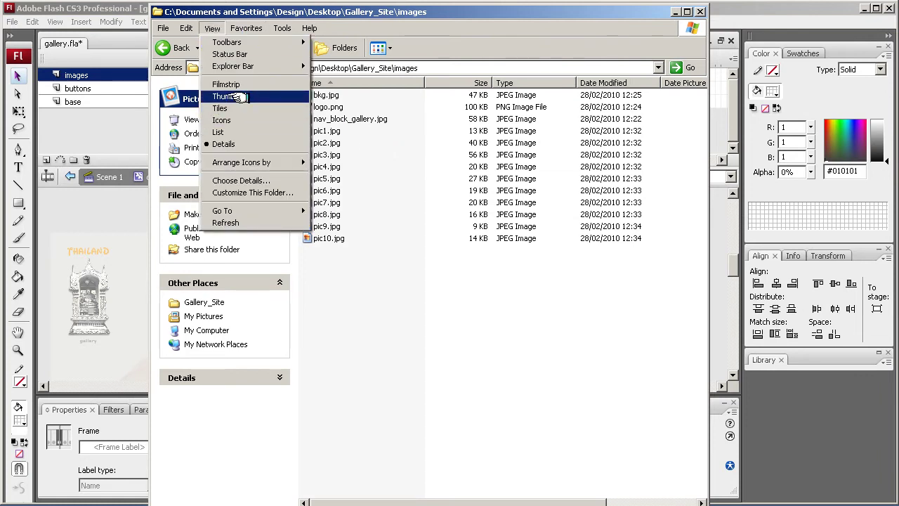
pyautogui.click(239, 96)
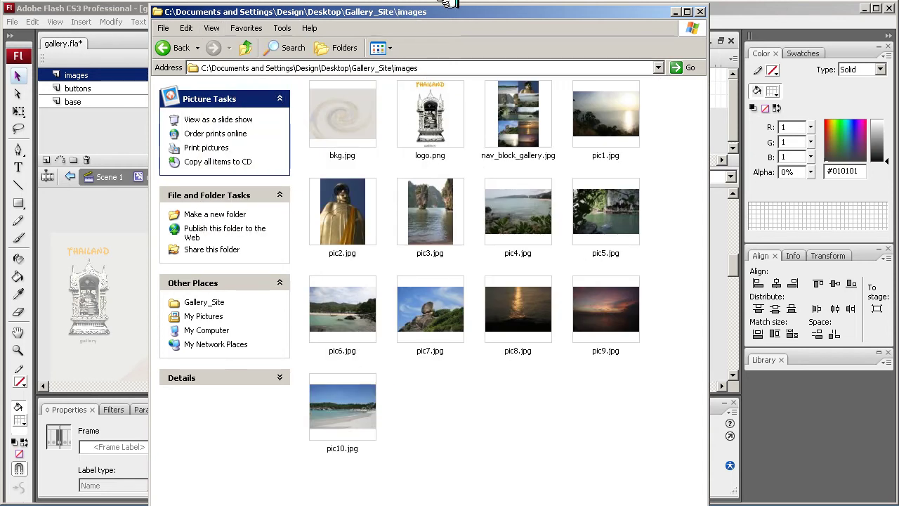
# Rearrange the Explorer window and return to Flash with images frame 1 selected.
pyautogui.moveTo(446, 13)
pyautogui.mouseDown()
pyautogui.moveTo(428, 347)
pyautogui.moveTo(487, 61)
pyautogui.mouseUp()
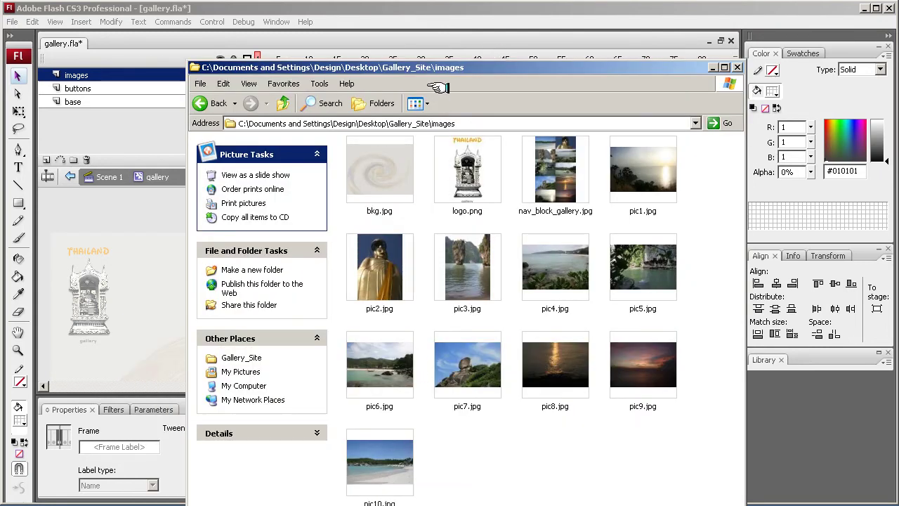
pyautogui.moveTo(469, 66); pyautogui.dragTo(49, 16)
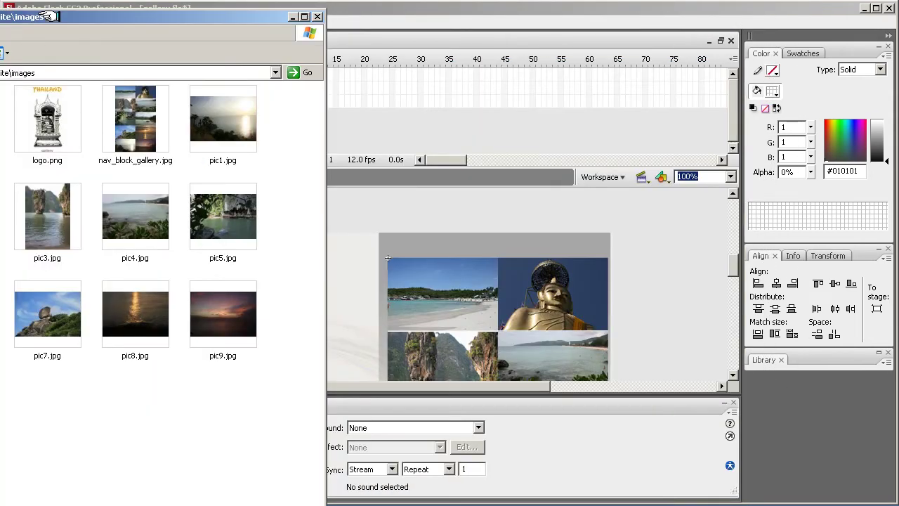
pyautogui.moveTo(731, 261)
pyautogui.mouseDown()
pyautogui.moveTo(734, 306)
pyautogui.moveTo(728, 261)
pyautogui.mouseUp()
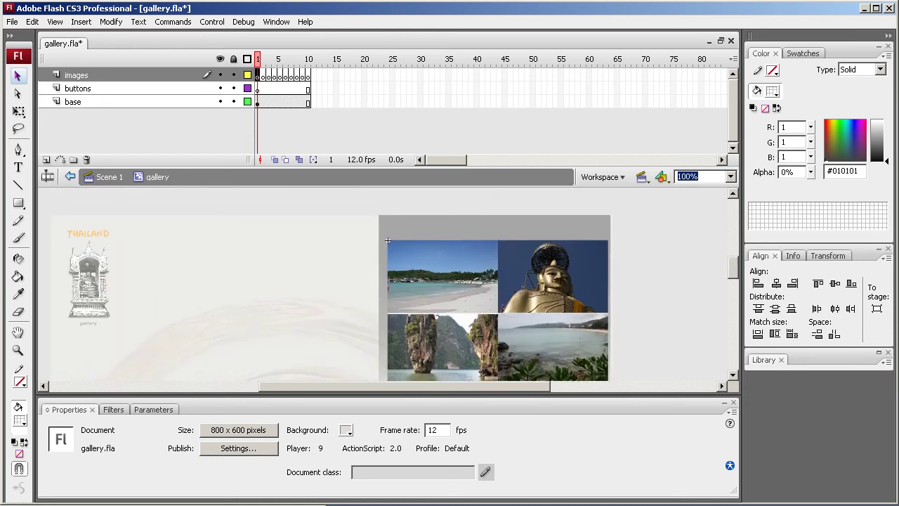
pyautogui.hotkey('alt', 'Tab')
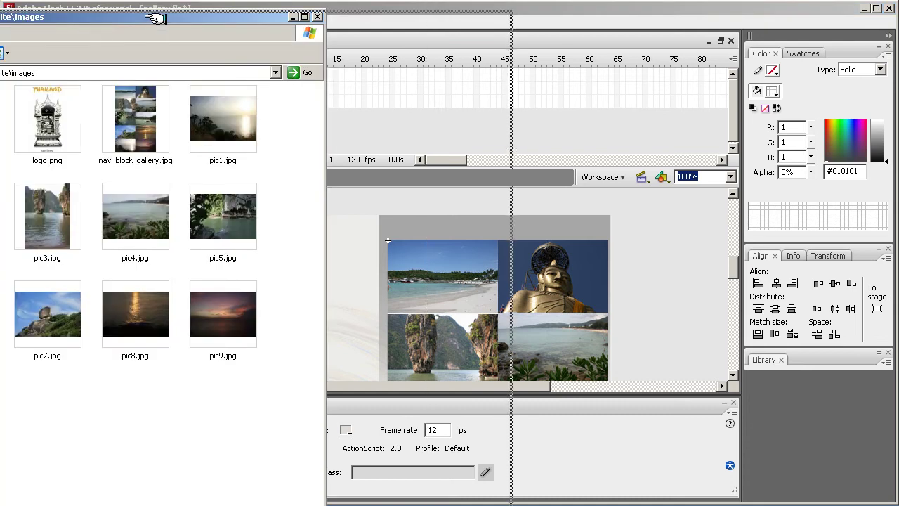
pyautogui.moveTo(156, 17); pyautogui.dragTo(499, 13)
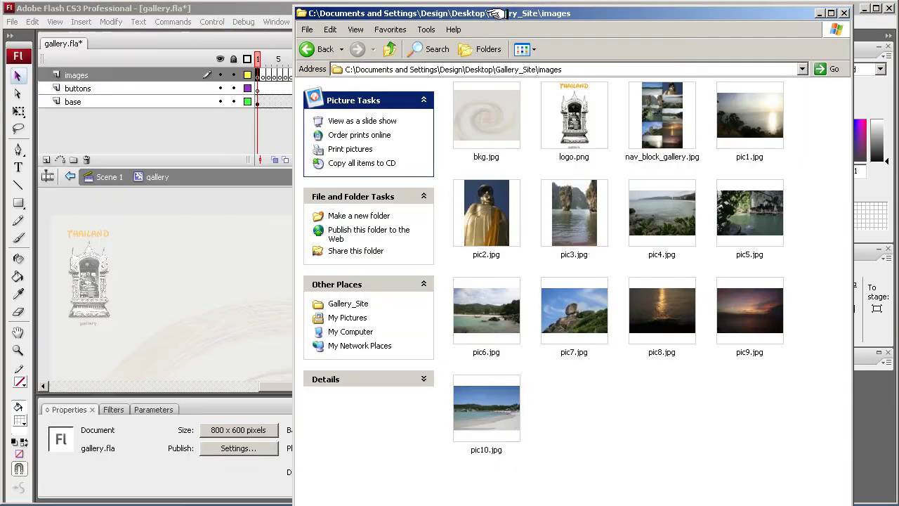
pyautogui.click(257, 76)
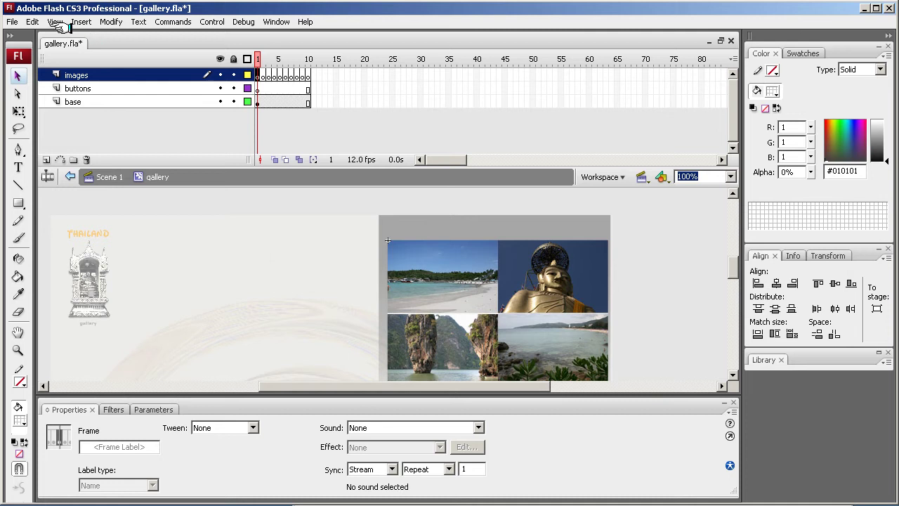
# Browse the Insert menu, then bring up Import to Stage with Ctrl+R.
pyautogui.click(80, 23)
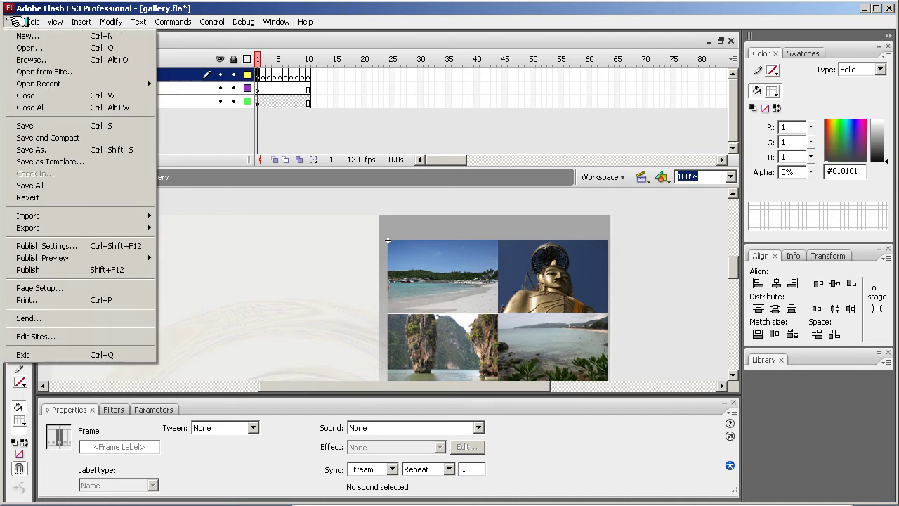
pyautogui.moveTo(28, 215)
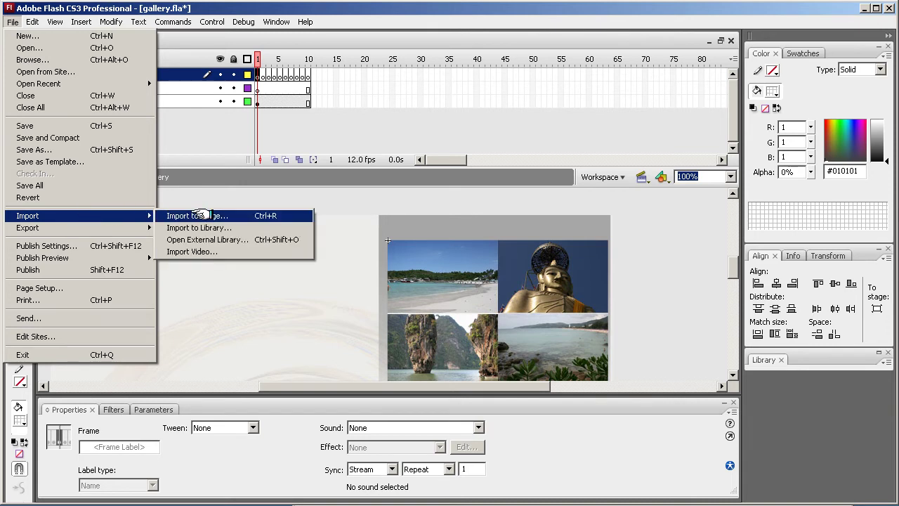
pyautogui.click(242, 81)
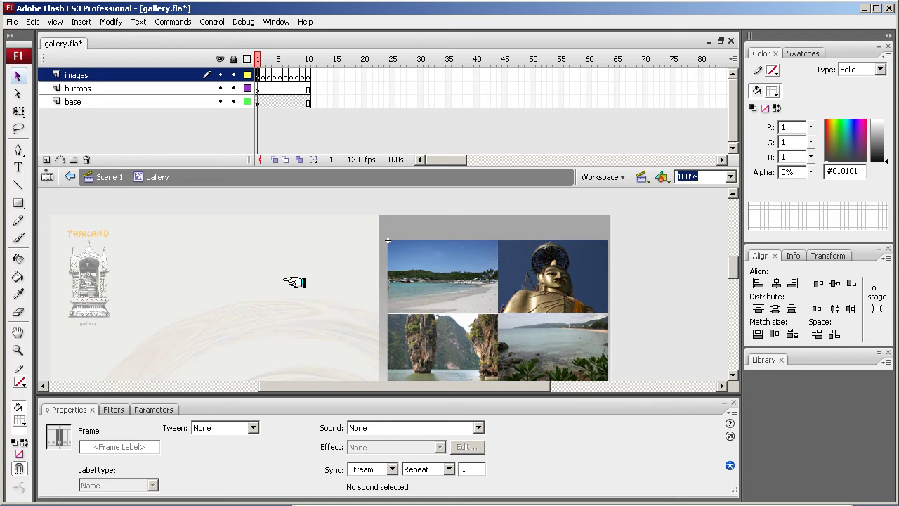
pyautogui.hotkey('ctrl', 'r')
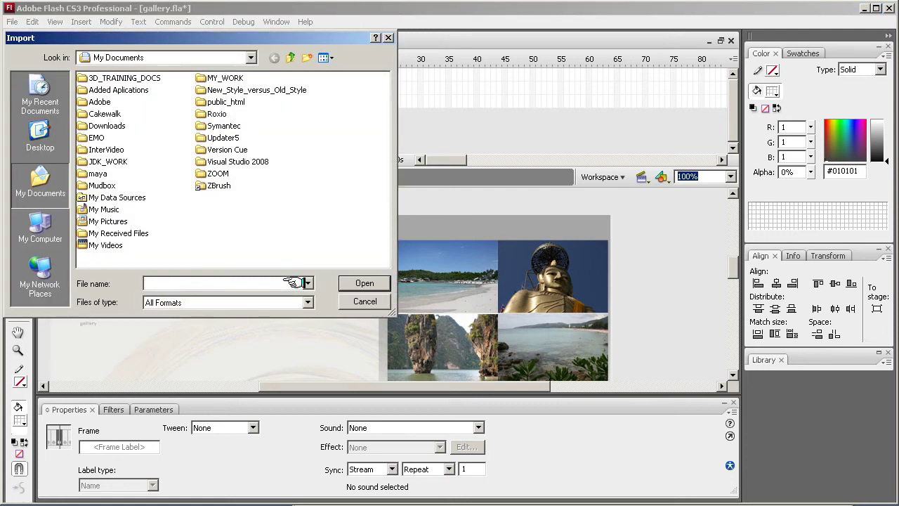
# Import pic10.jpg from Desktop > Gallery_Site > images onto the stage.
pyautogui.click(40, 146)
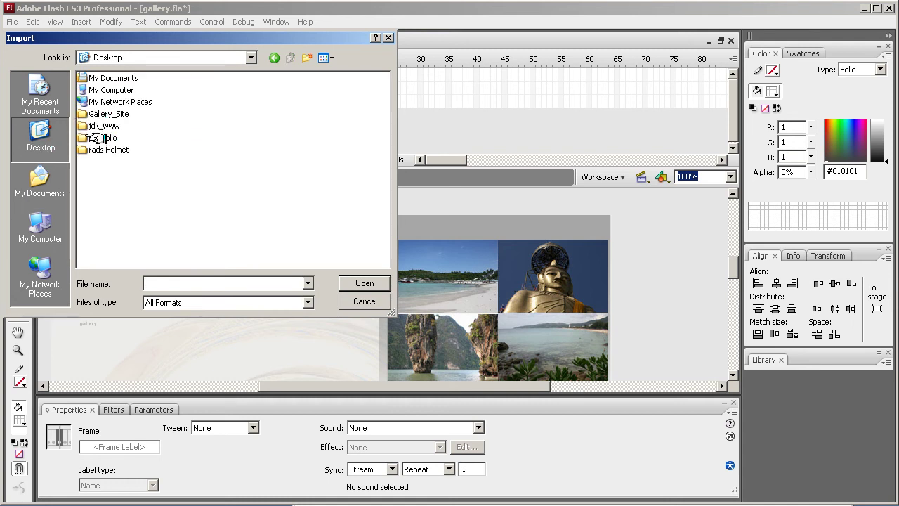
pyautogui.doubleClick(102, 114)
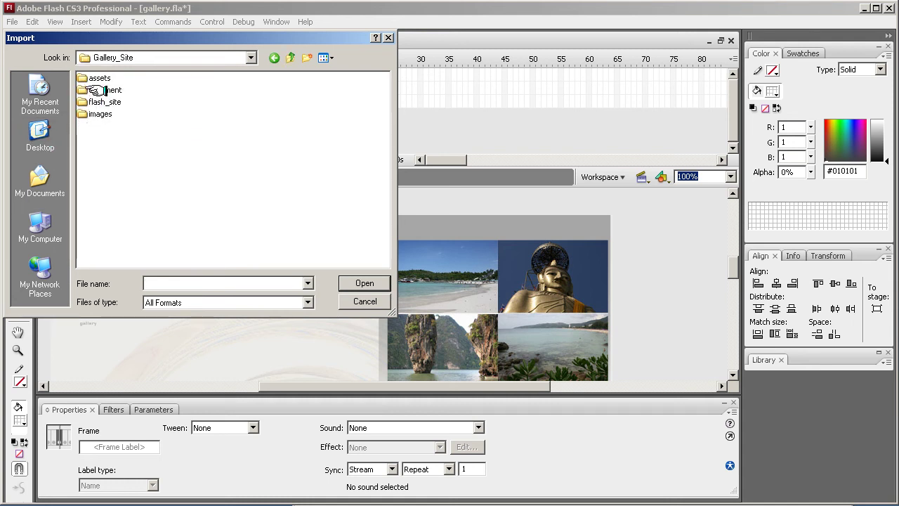
pyautogui.click(94, 114)
pyautogui.doubleClick(94, 114)
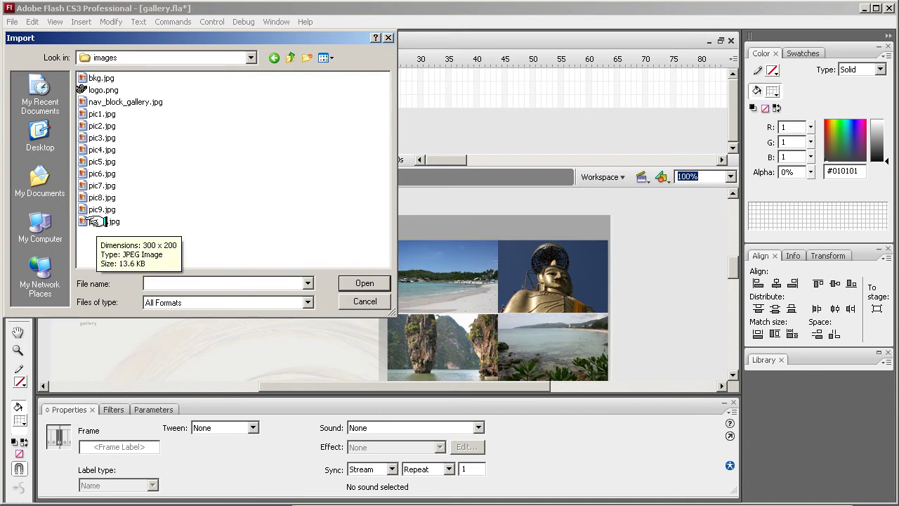
pyautogui.doubleClick(96, 222)
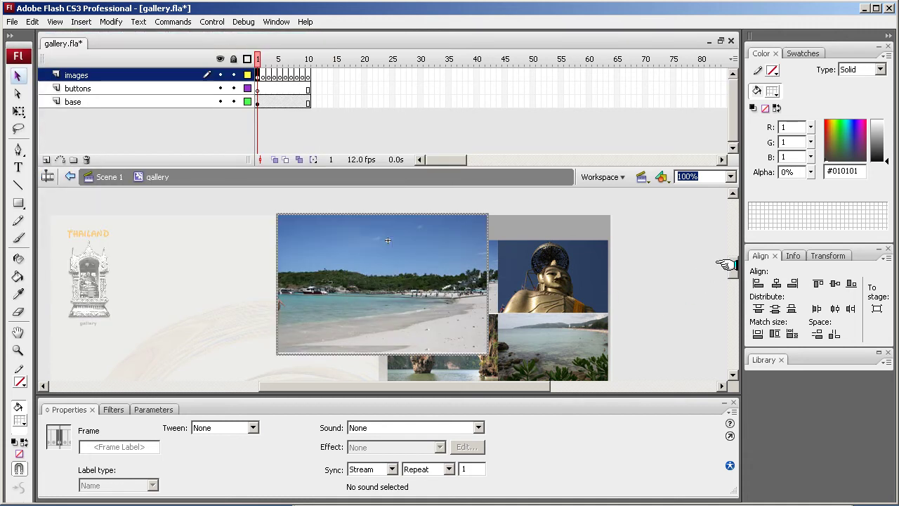
# Zoom out and drag the 300 × 200 pic10 photo to the lower-left box at x -401.9, y 324.
pyautogui.scroll(-1, 729, 265)
pyautogui.scroll(-5, 729, 265)
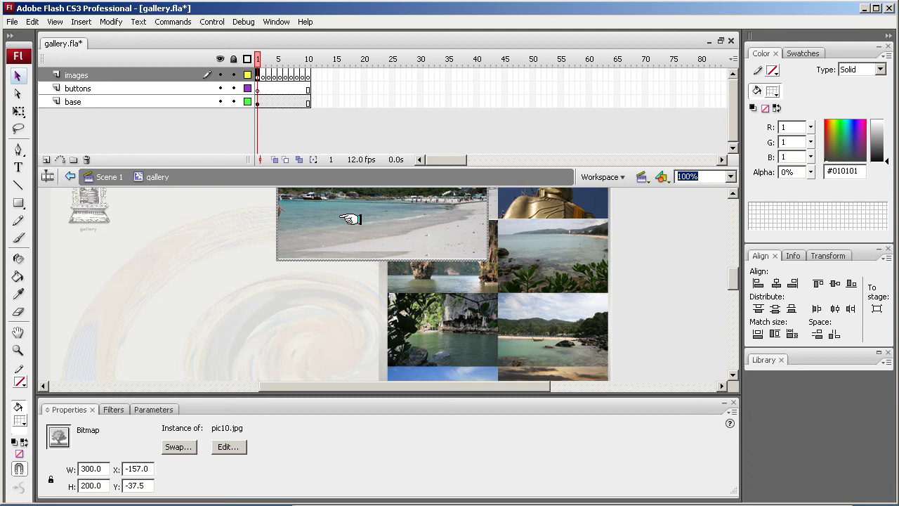
pyautogui.moveTo(351, 219)
pyautogui.mouseDown()
pyautogui.moveTo(261, 271)
pyautogui.moveTo(207, 329)
pyautogui.mouseUp()
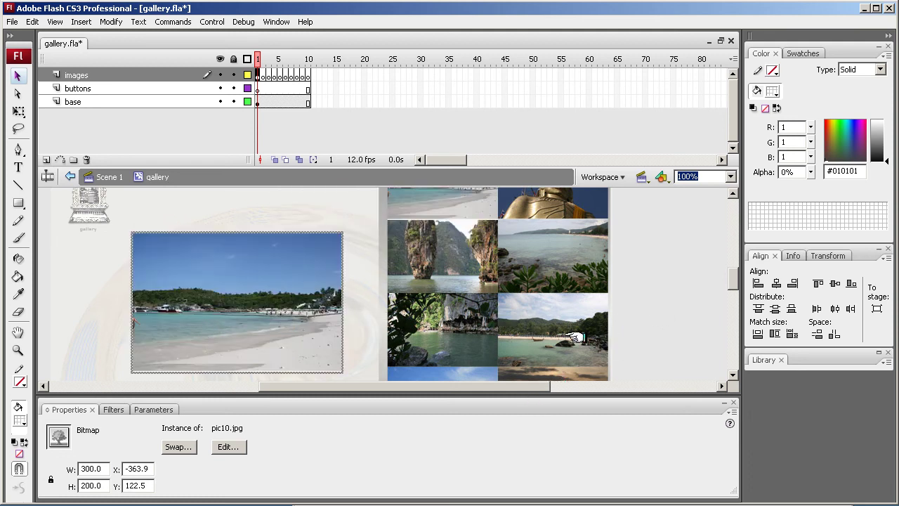
pyautogui.hotkey('ctrl', '-')
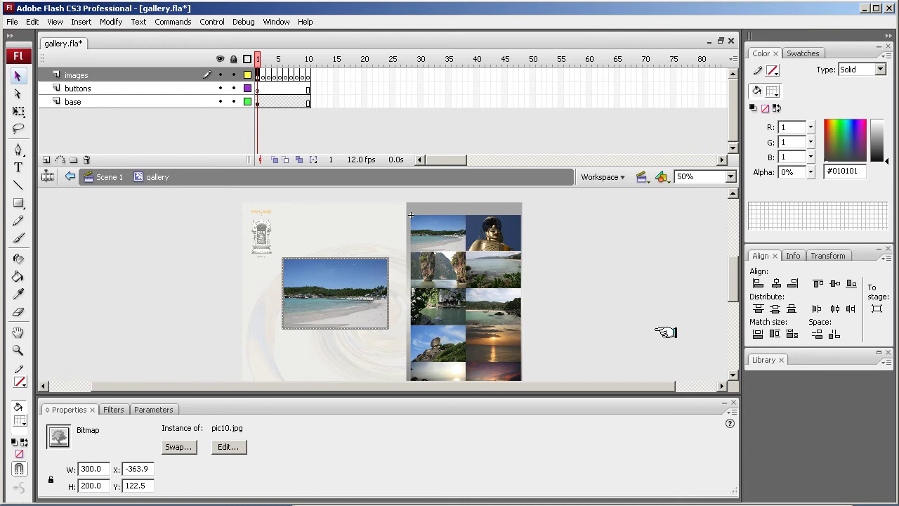
pyautogui.moveTo(731, 276); pyautogui.dragTo(730, 284)
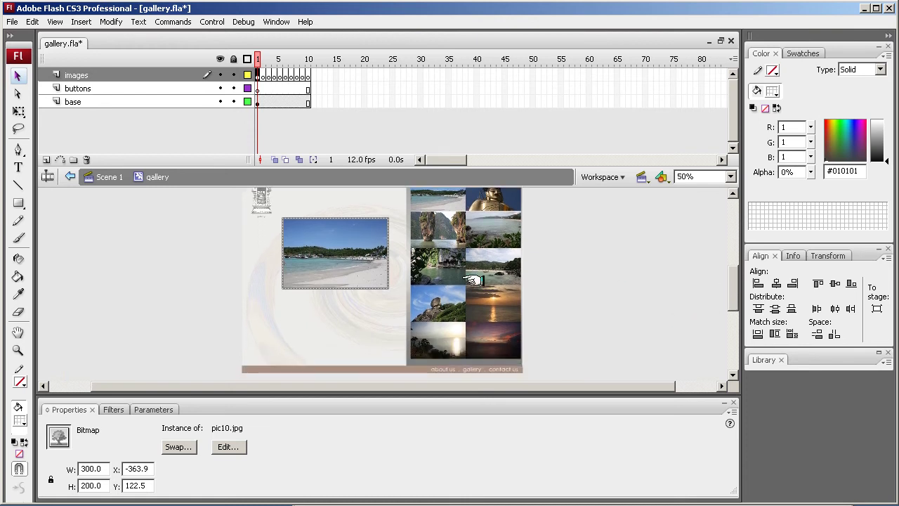
pyautogui.moveTo(348, 249); pyautogui.dragTo(330, 317)
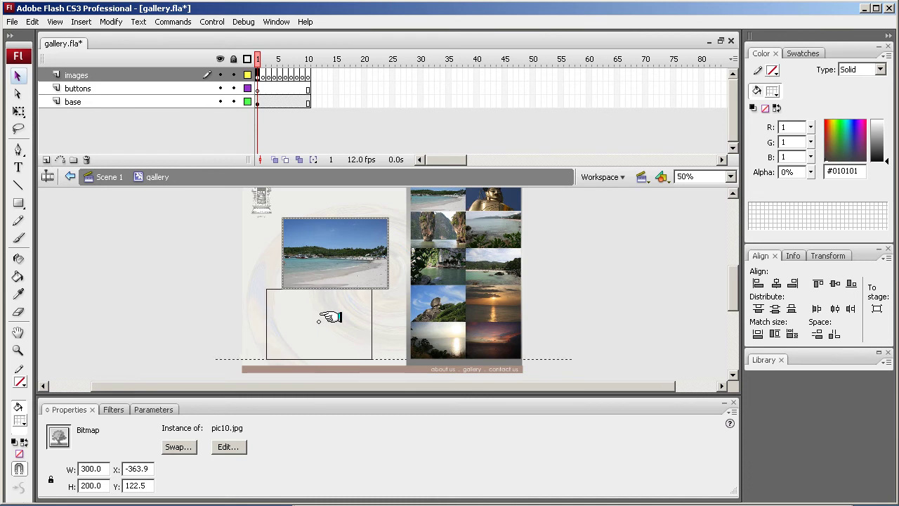
pyautogui.moveTo(330, 317); pyautogui.dragTo(354, 339)
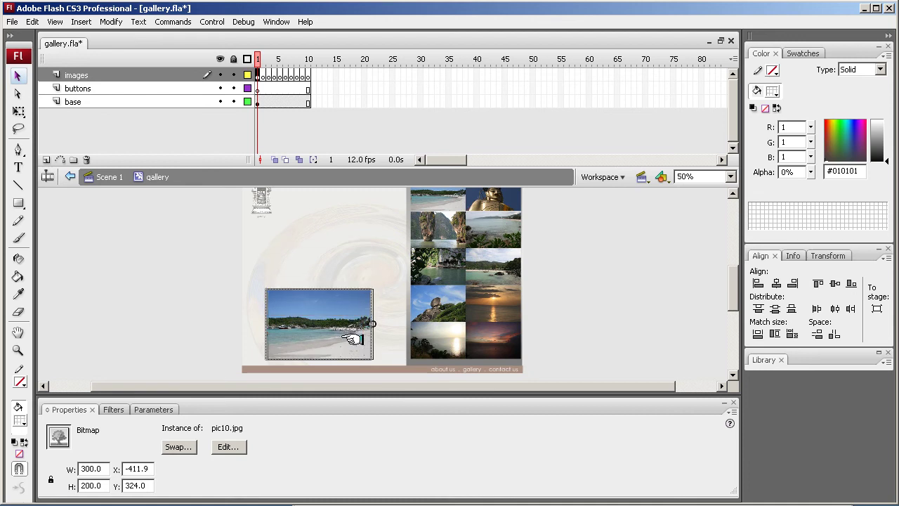
pyautogui.moveTo(355, 339)
pyautogui.mouseDown()
pyautogui.moveTo(363, 261)
pyautogui.moveTo(316, 330)
pyautogui.mouseUp()
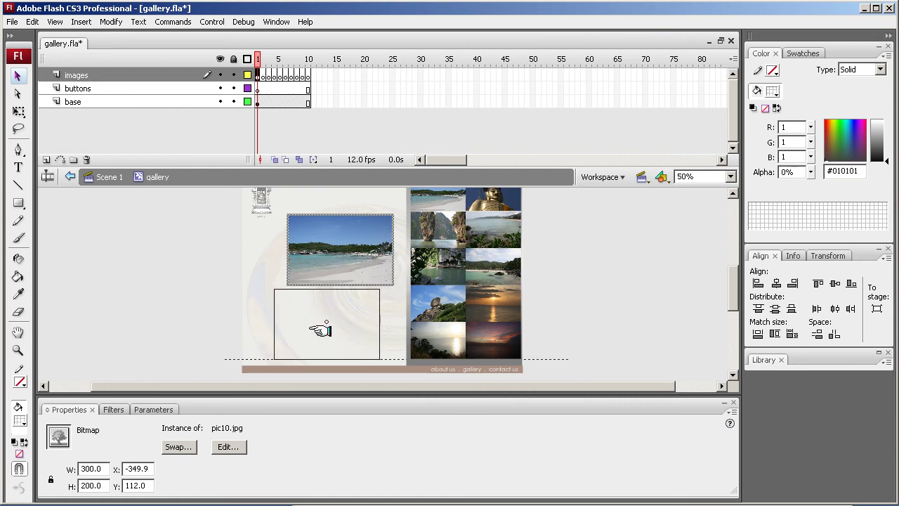
pyautogui.moveTo(316, 330); pyautogui.dragTo(316, 330)
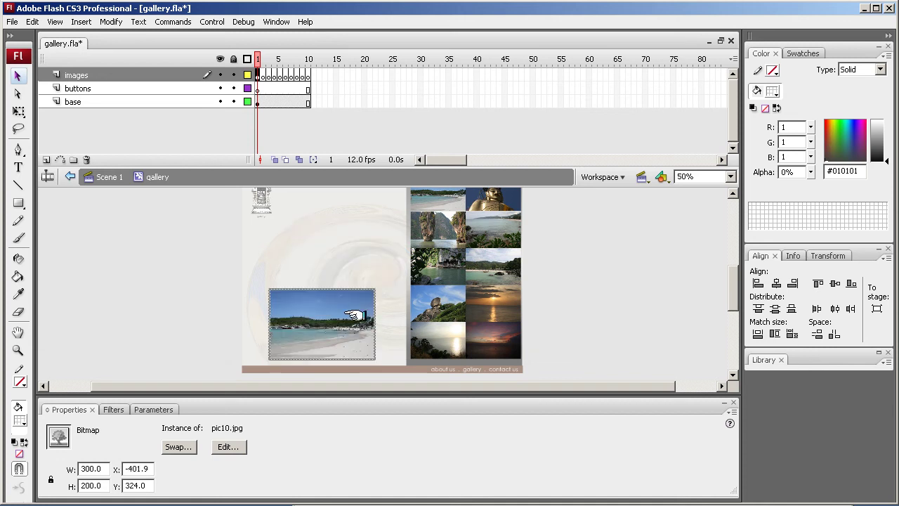
pyautogui.click(18, 349)
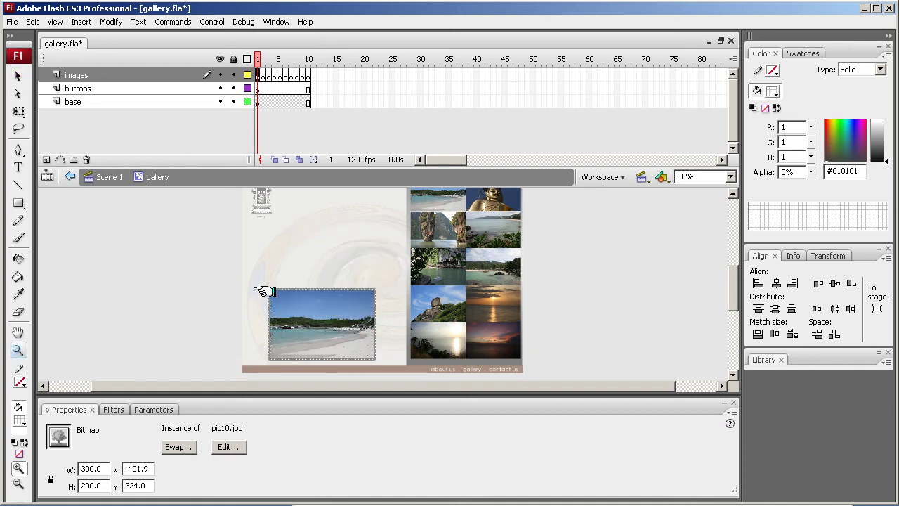
# Make buttons the active layer, zoom in on the photo, and turn rulers on.
pyautogui.click(168, 86)
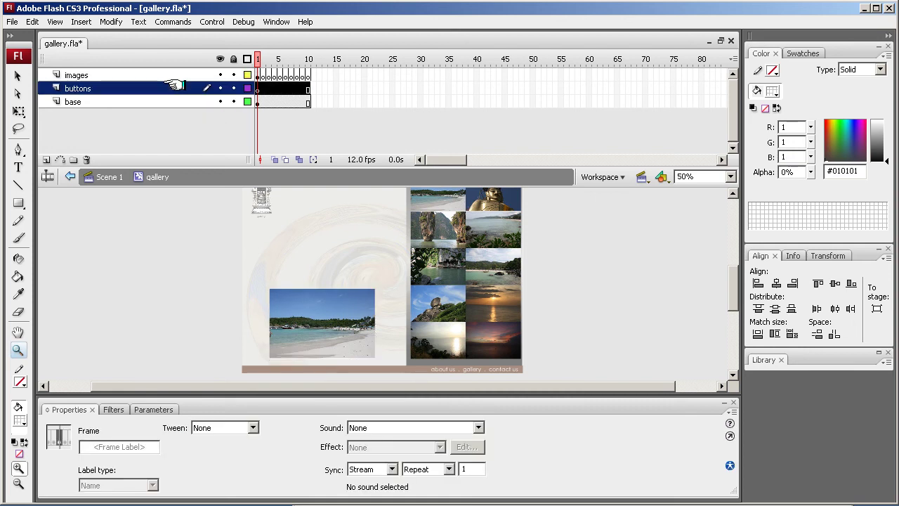
pyautogui.moveTo(200, 256); pyautogui.dragTo(420, 384)
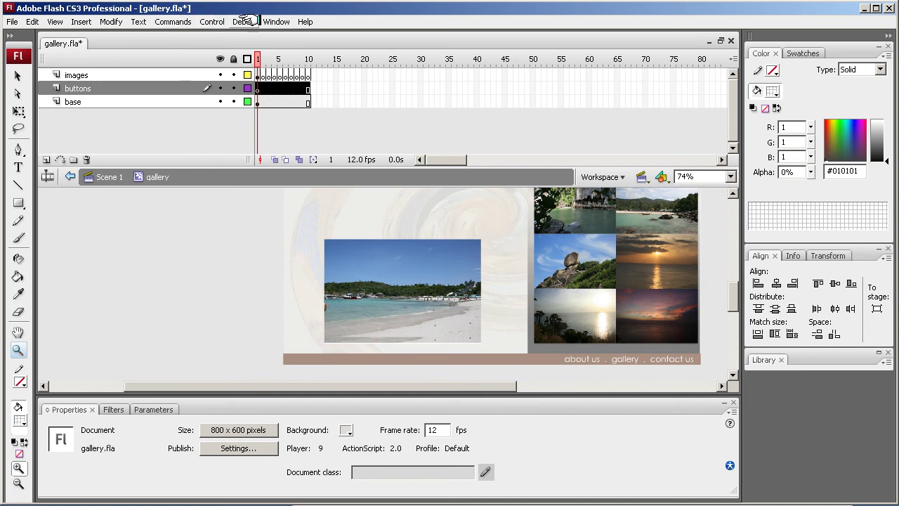
pyautogui.click(274, 21)
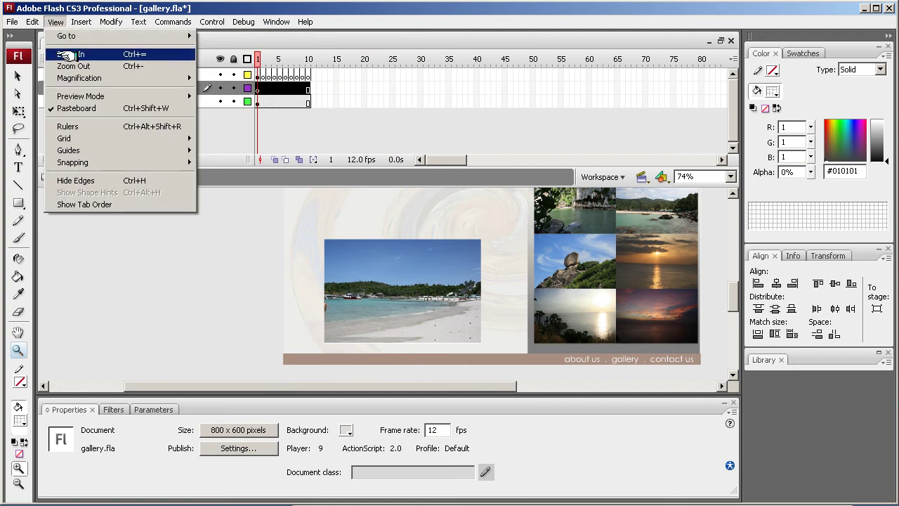
pyautogui.click(69, 126)
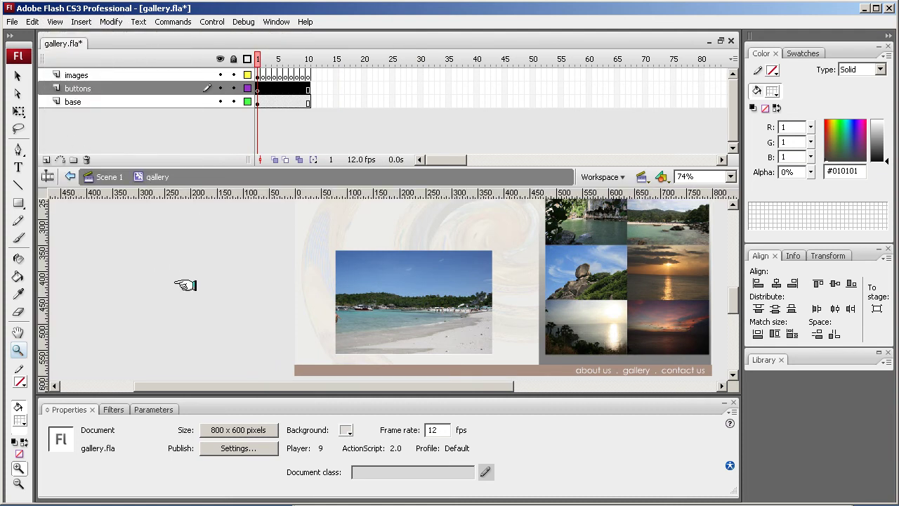
# Drag guides to the beach photo's bottom, left and right edges.
pyautogui.press('v')
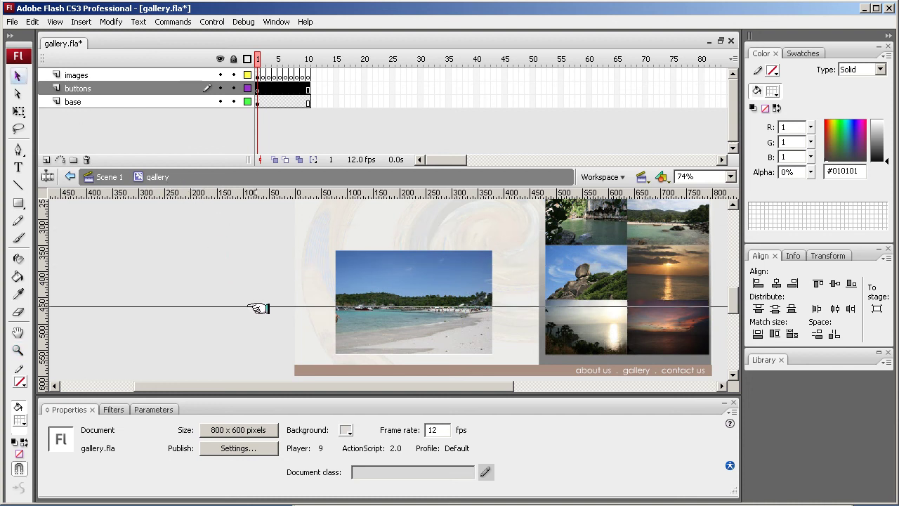
pyautogui.moveTo(202, 193); pyautogui.dragTo(341, 354)
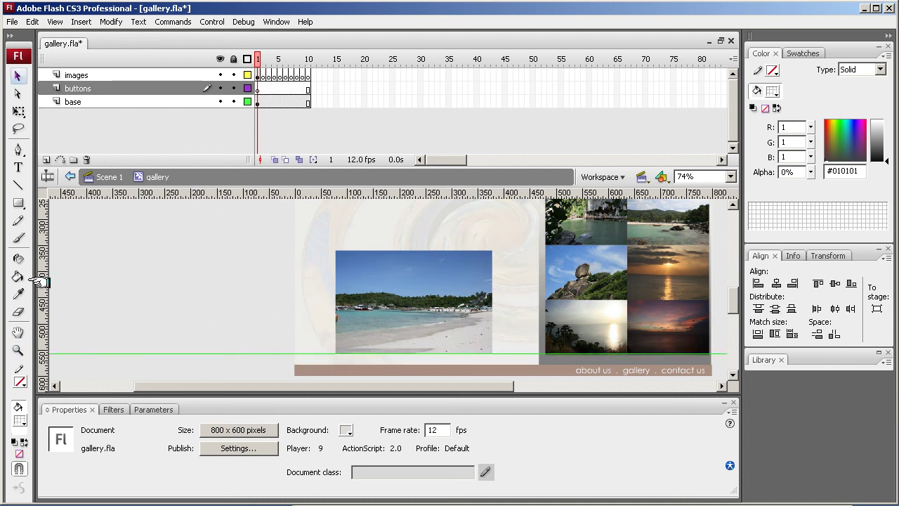
pyautogui.moveTo(43, 284); pyautogui.dragTo(335, 335)
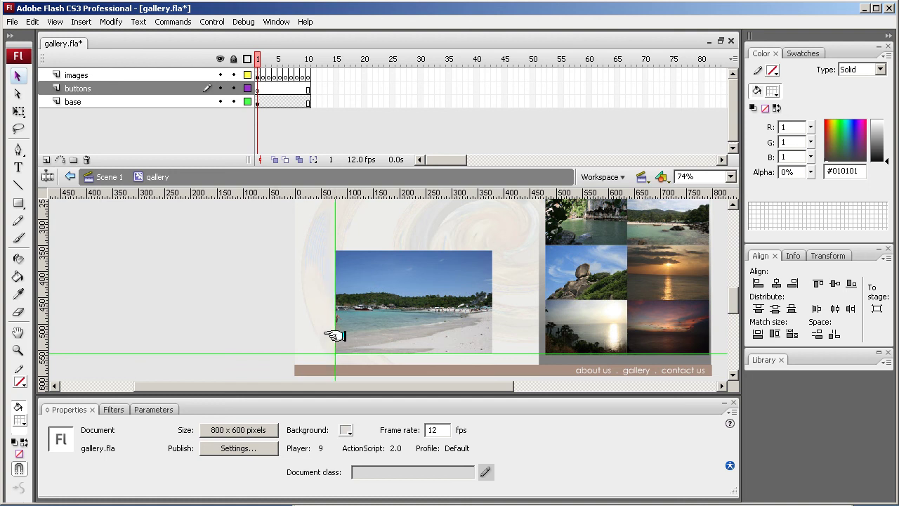
pyautogui.moveTo(44, 309); pyautogui.dragTo(491, 344)
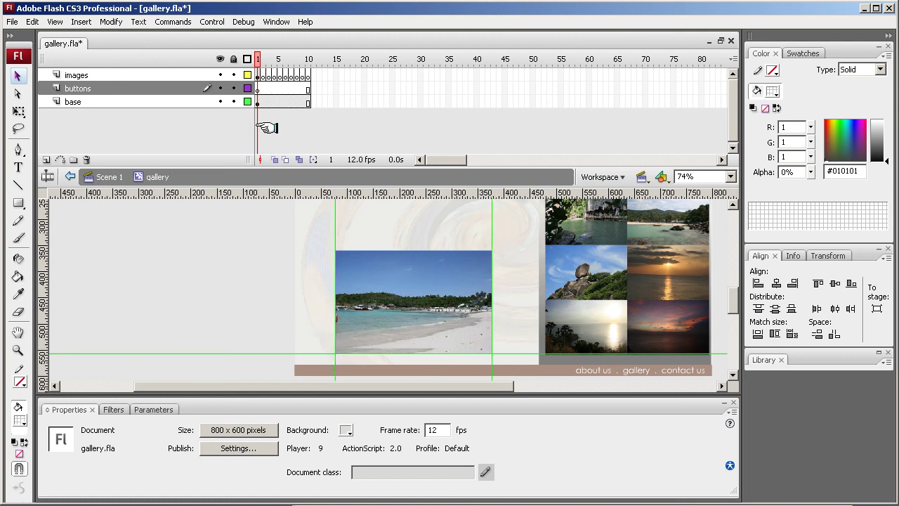
pyautogui.click(262, 76)
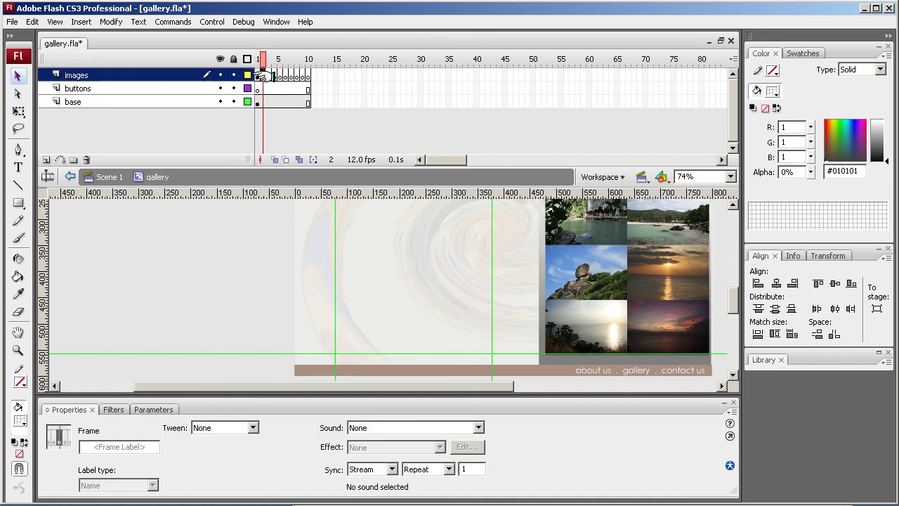
pyautogui.click(258, 76)
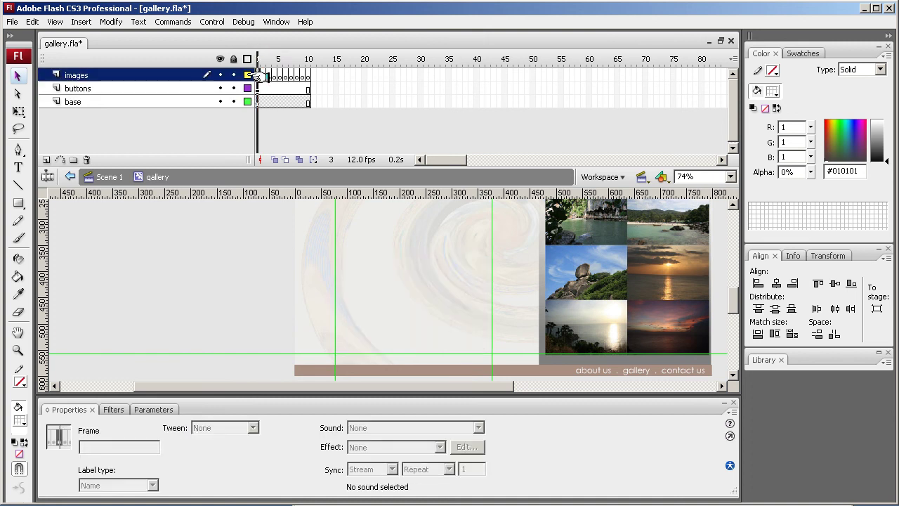
pyautogui.click(262, 76)
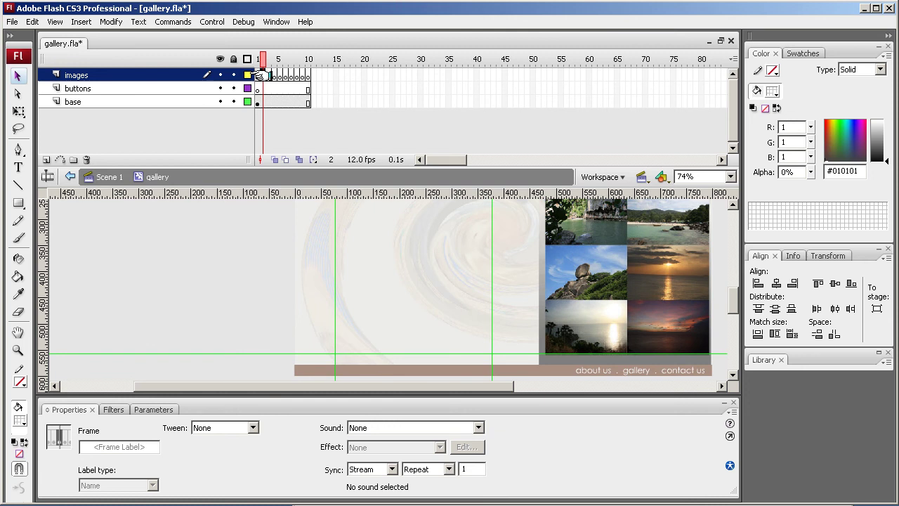
pyautogui.moveTo(730, 295); pyautogui.dragTo(731, 272)
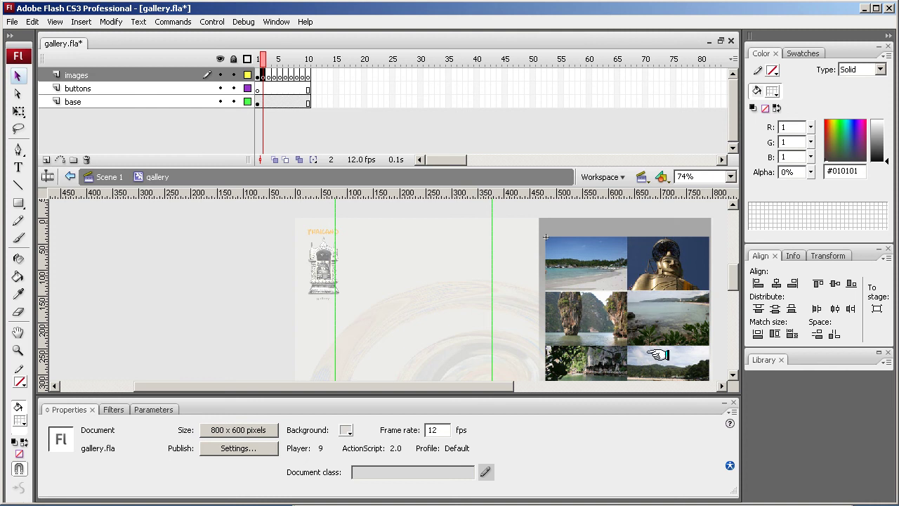
pyautogui.moveTo(729, 279); pyautogui.dragTo(729, 310)
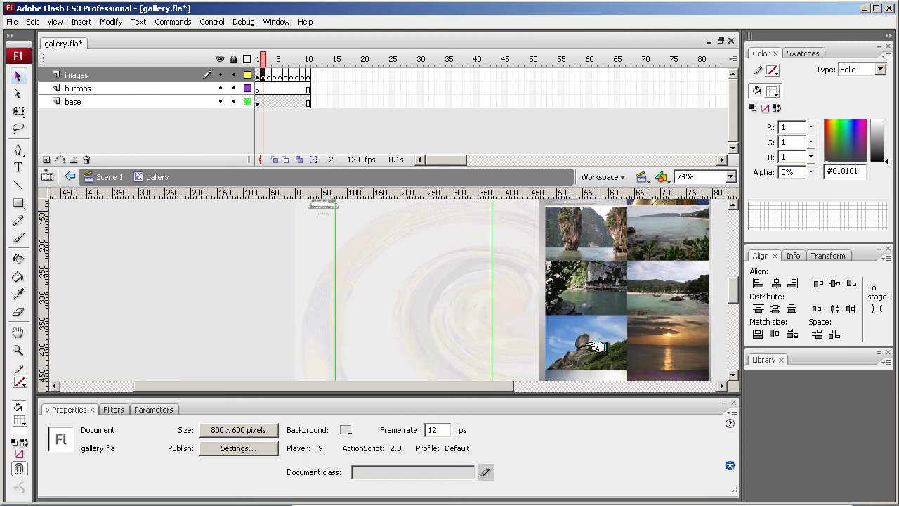
pyautogui.scroll(-3, 723, 310)
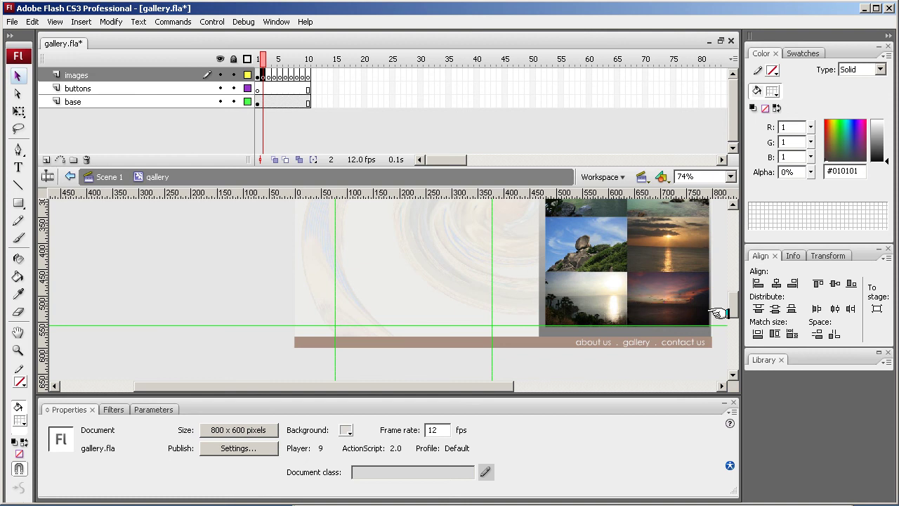
pyautogui.scroll(5, 731, 302)
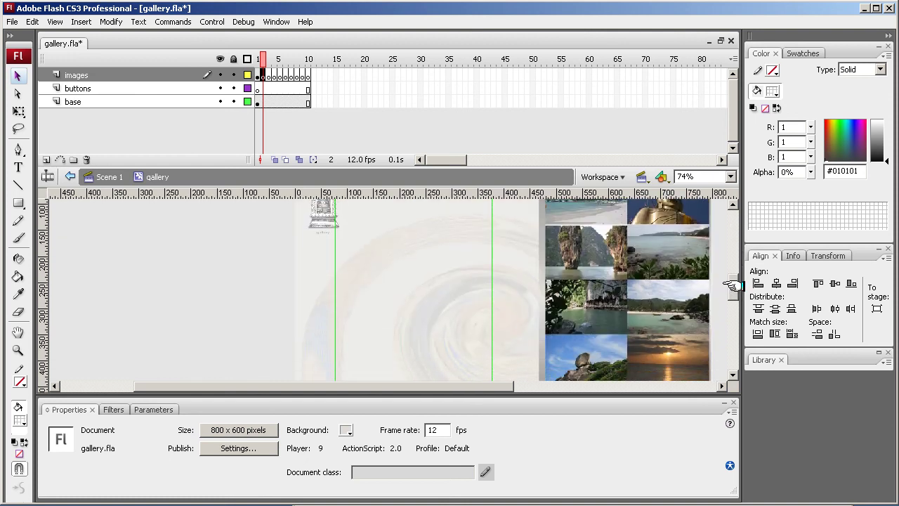